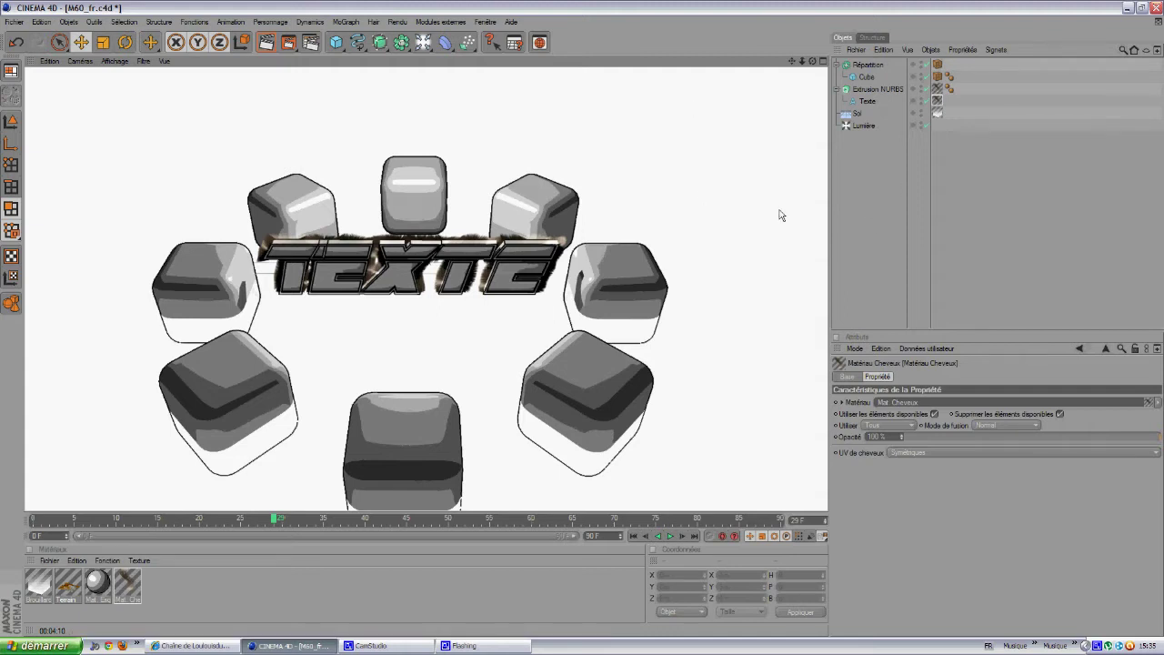
- Create a new project and set its render output to the Film/Vidéo preset HDV/HDTV 720 29.97
click(15, 22)
click(18, 34)
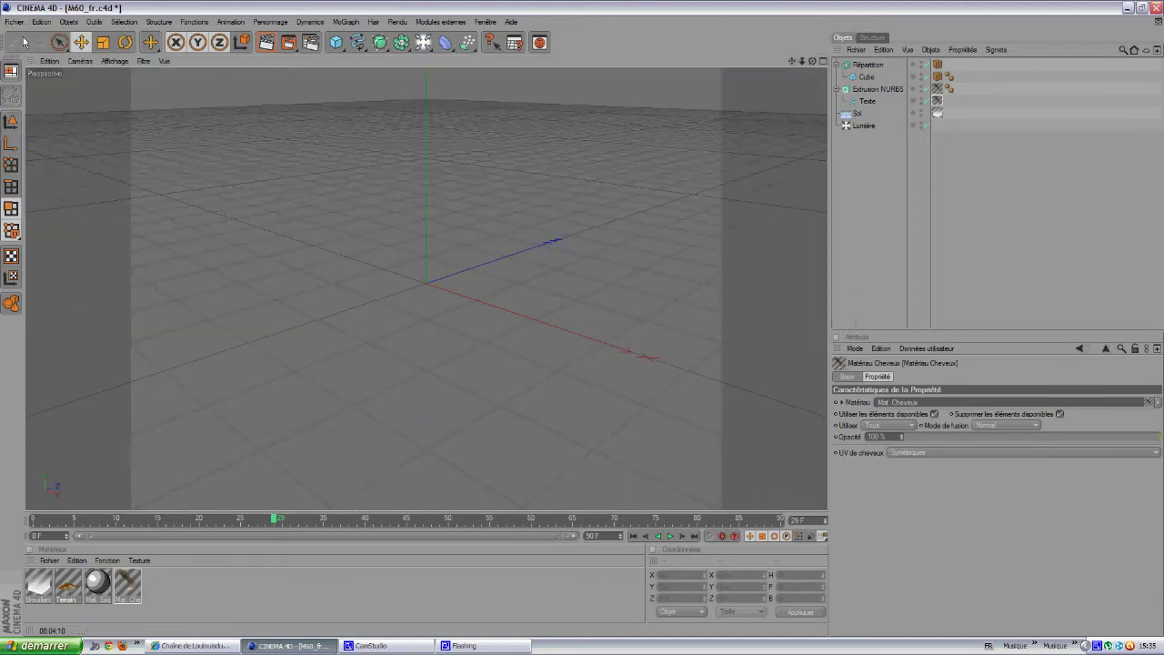
click(310, 42)
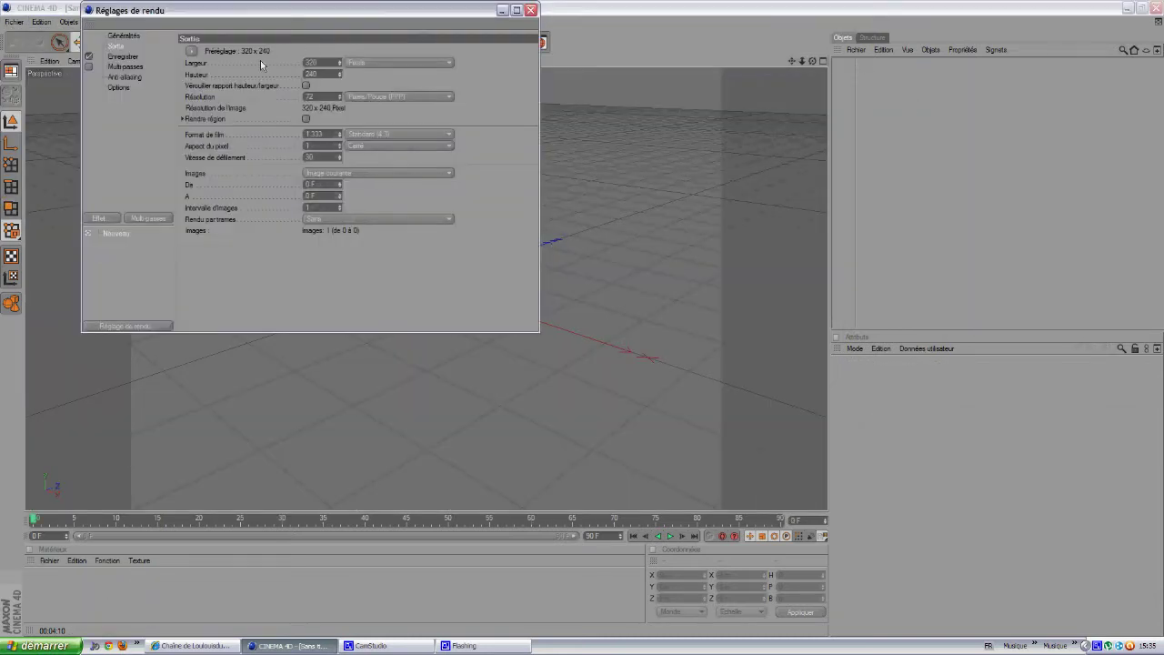
click(193, 52)
mouse_move(218, 85)
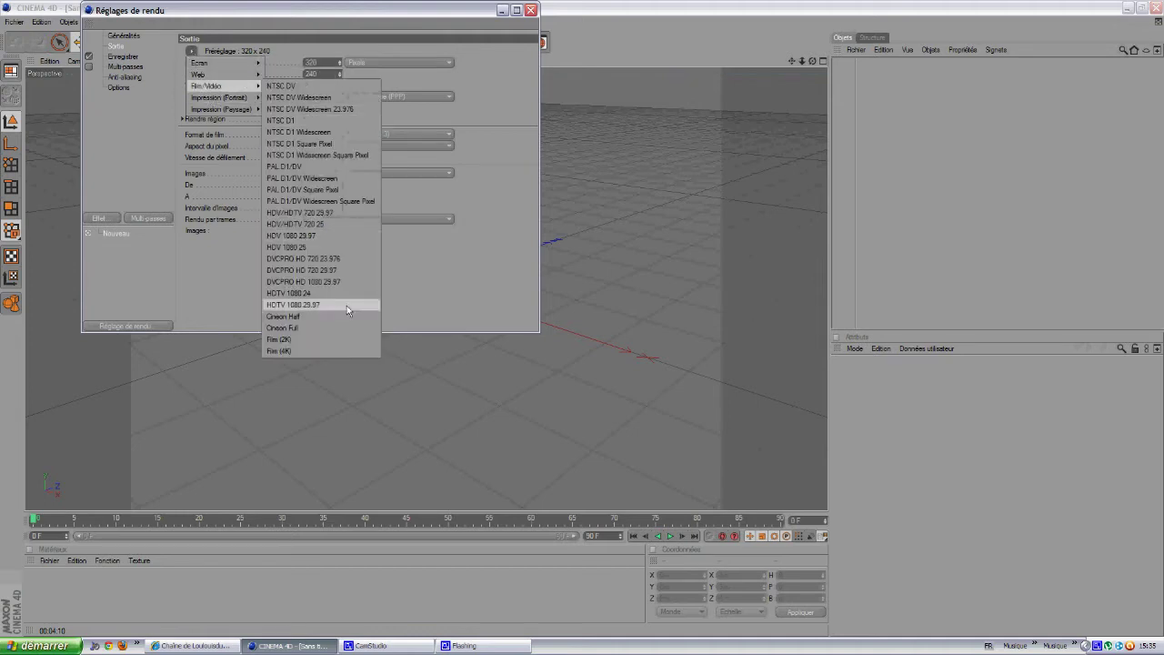
click(357, 211)
- Choose the range of images to render and set the save format to Film AVI
click(336, 173)
click(337, 207)
click(341, 173)
click(338, 209)
click(123, 56)
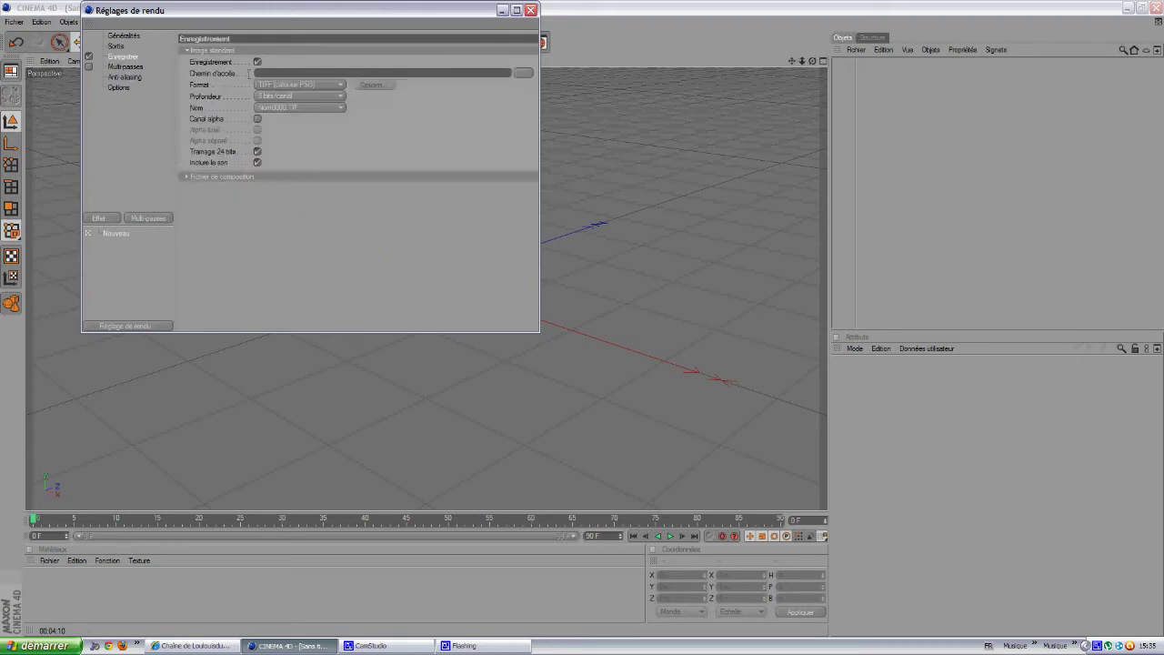
click(266, 86)
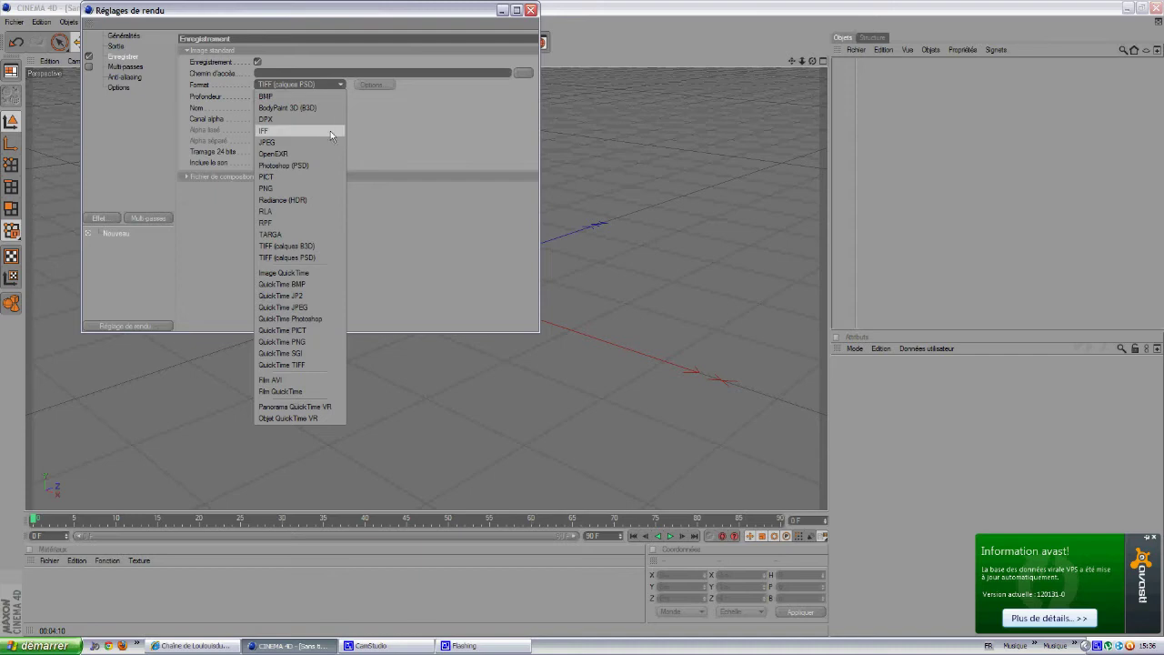
click(294, 380)
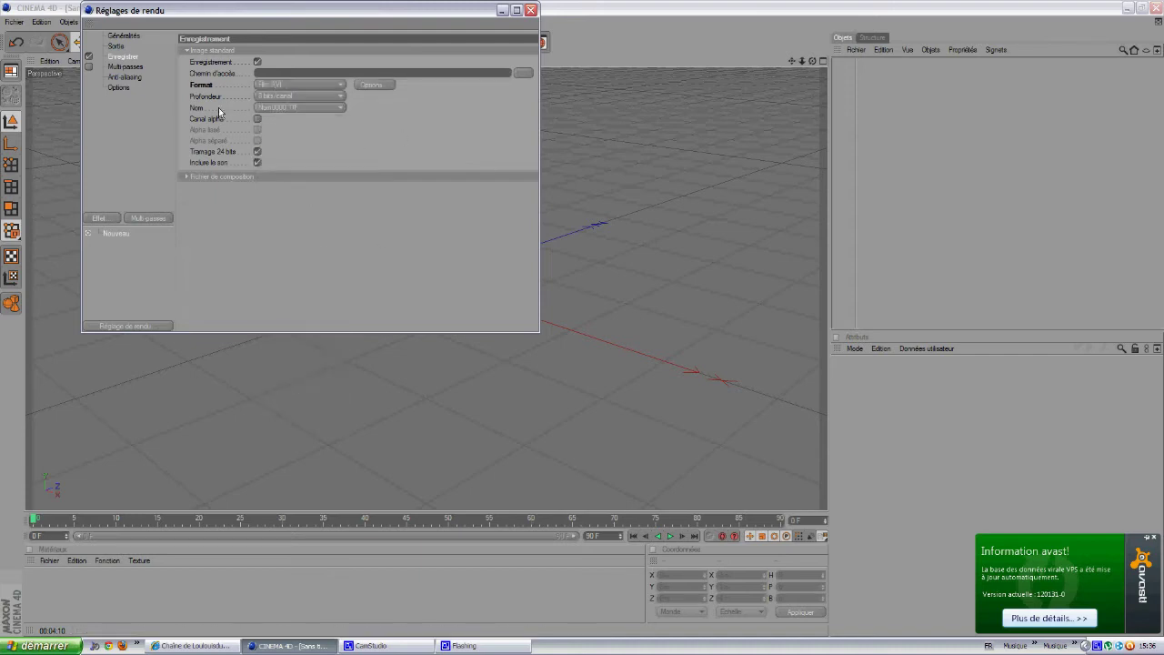
- Set the render anti-aliasing to Au mieux with the Animation filter and a maximum level of 2x2
click(125, 76)
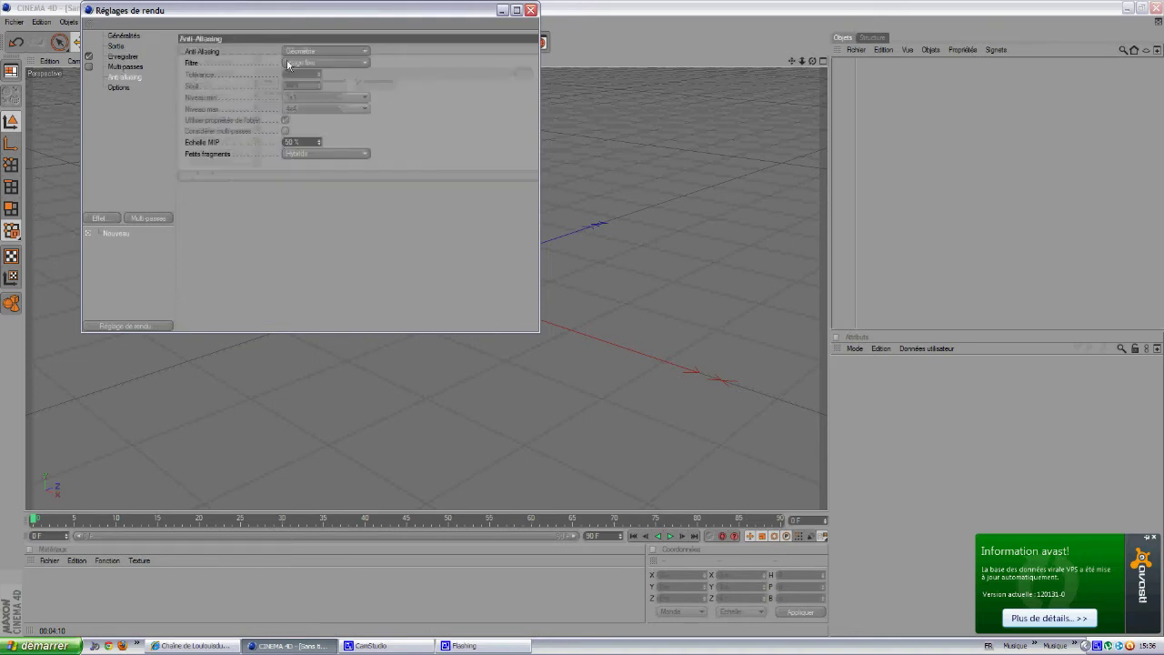
click(327, 52)
click(323, 85)
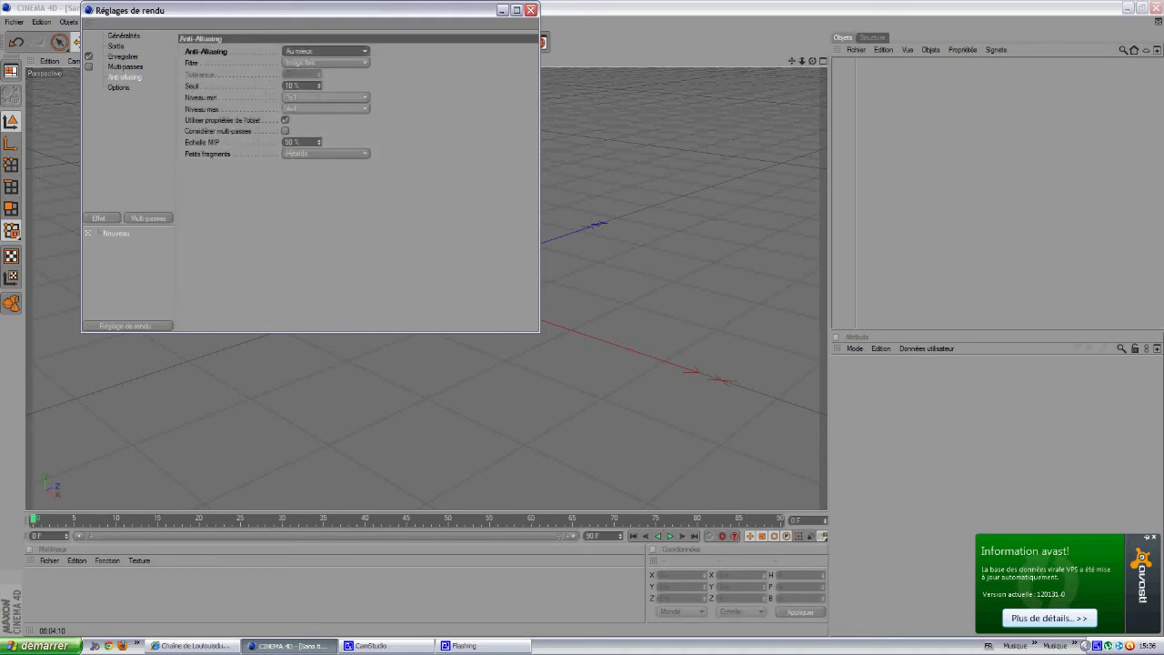
click(314, 62)
click(320, 76)
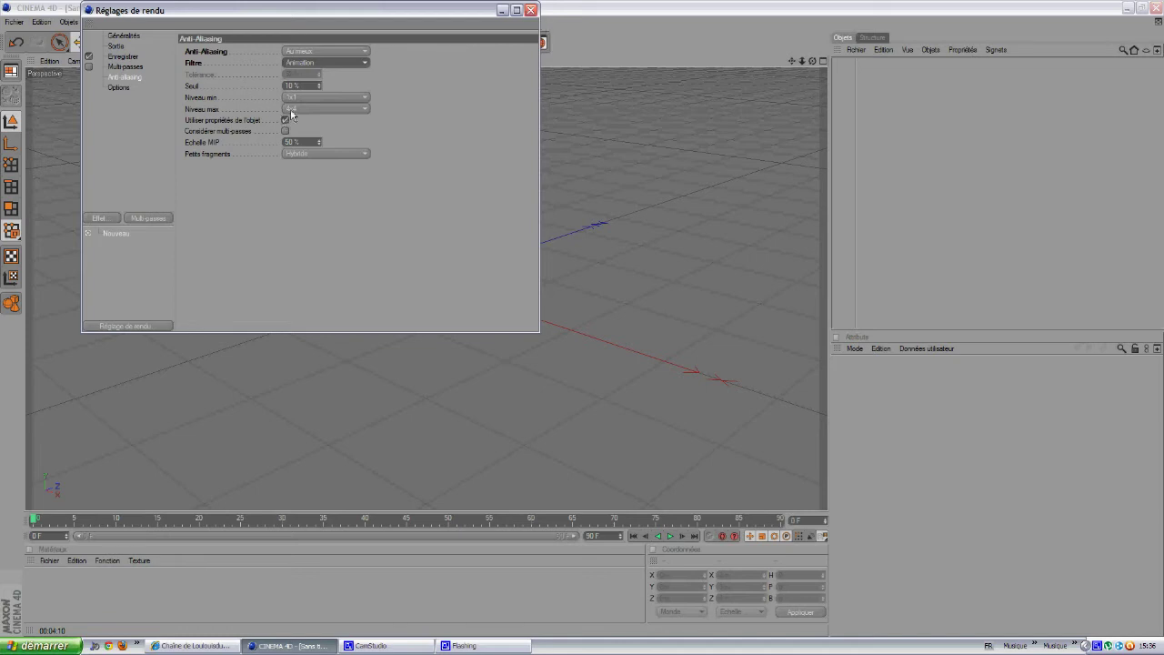
click(326, 109)
click(304, 129)
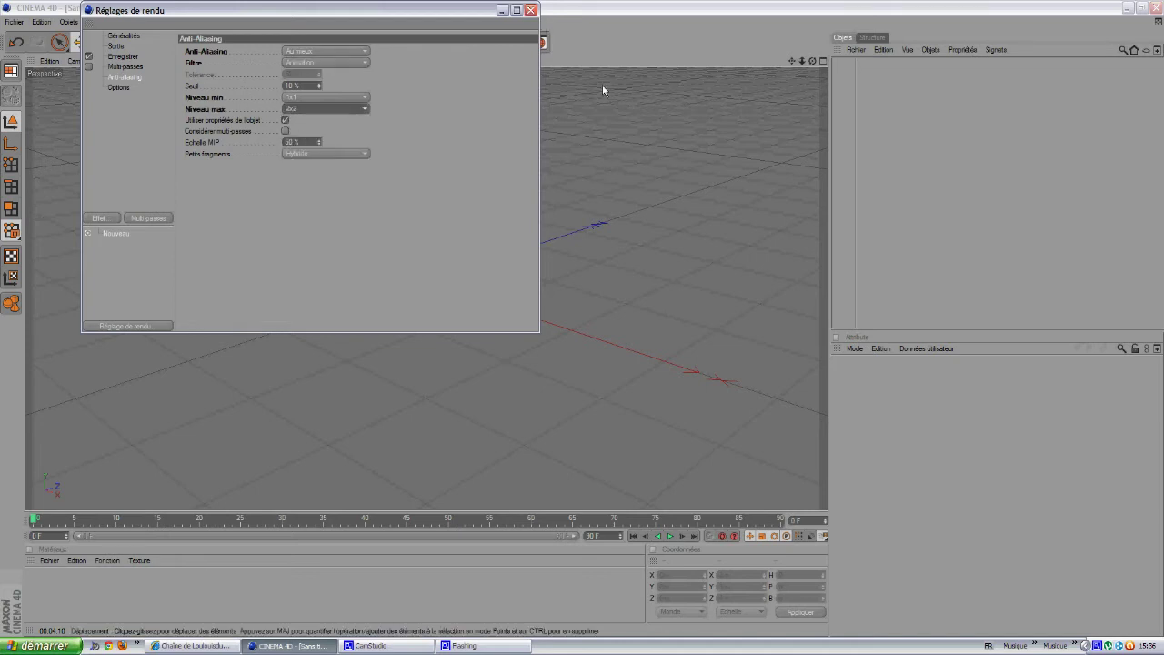
click(531, 10)
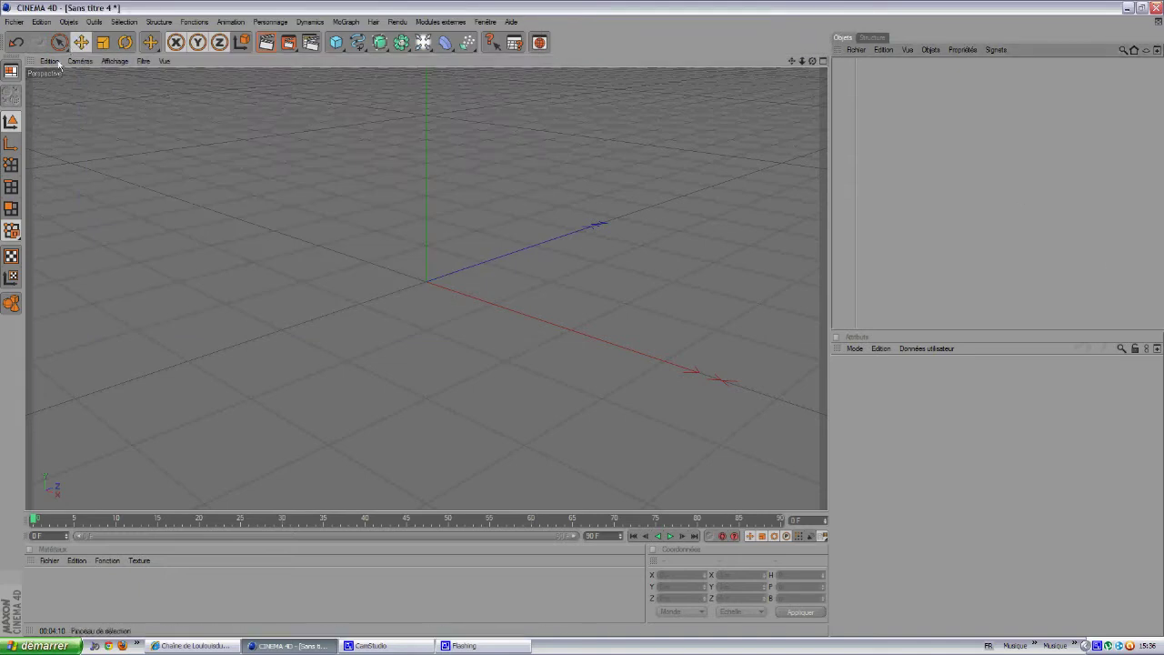
- Add a text spline and an Extrusion NURBS object, and nest the text under the extrusion
scroll(251, 336, down, 3)
scroll(311, 194, up, 3)
scroll(273, 81, down, 2)
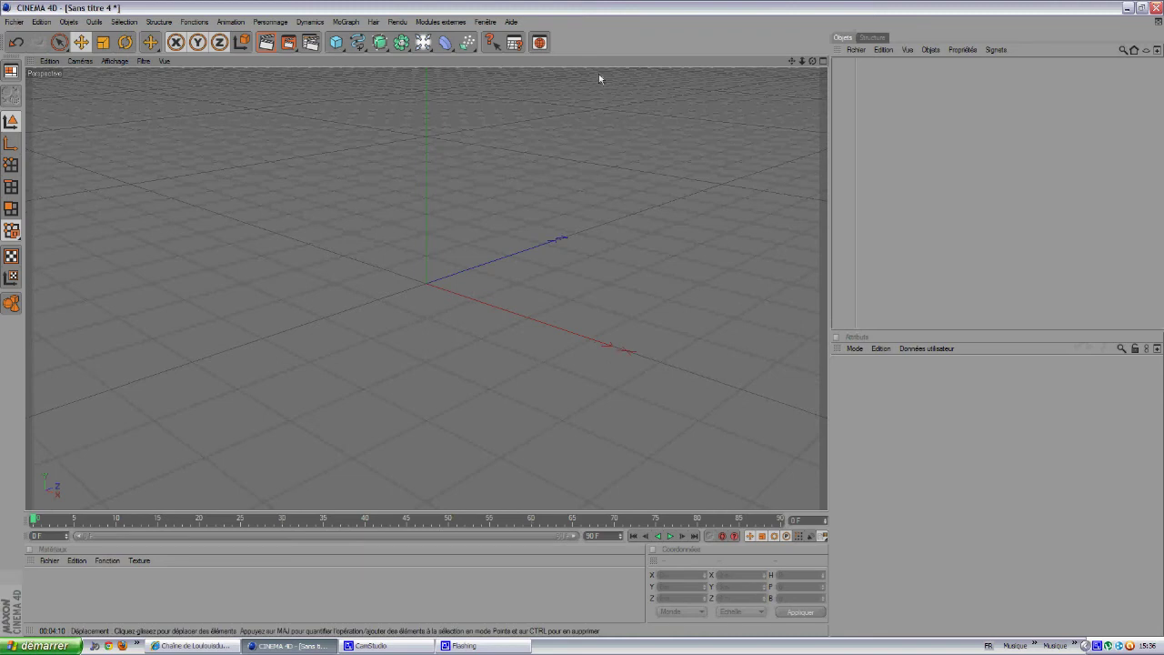
drag(813, 62, 510, 67)
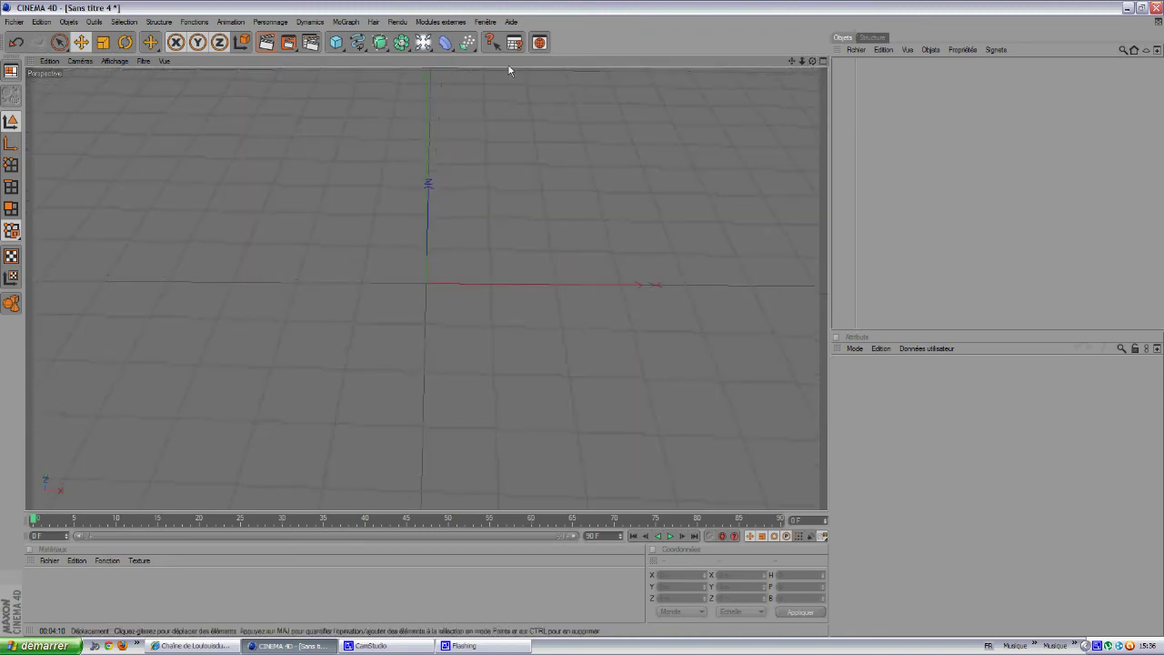
drag(358, 42, 509, 53)
mouse_move(854, 76)
mouse_down()
mouse_move(855, 63)
mouse_move(853, 92)
mouse_move(855, 69)
mouse_move(864, 78)
mouse_up()
click(856, 92)
click(873, 65)
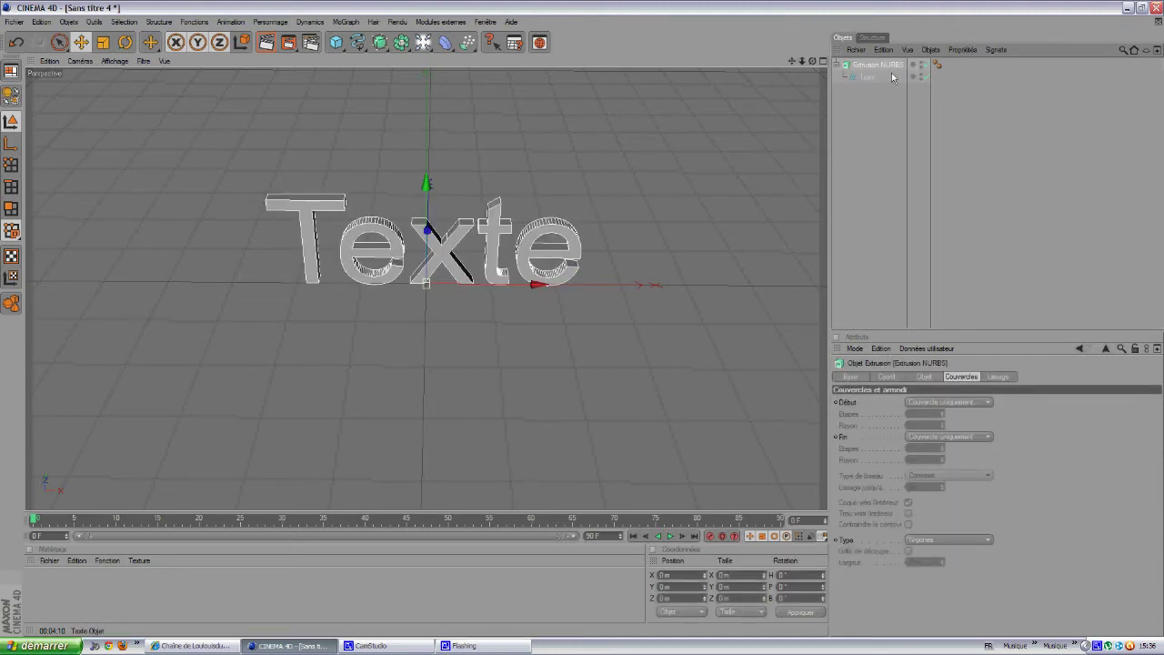
- Replace the text object's content with "loulouisdu80"
click(867, 77)
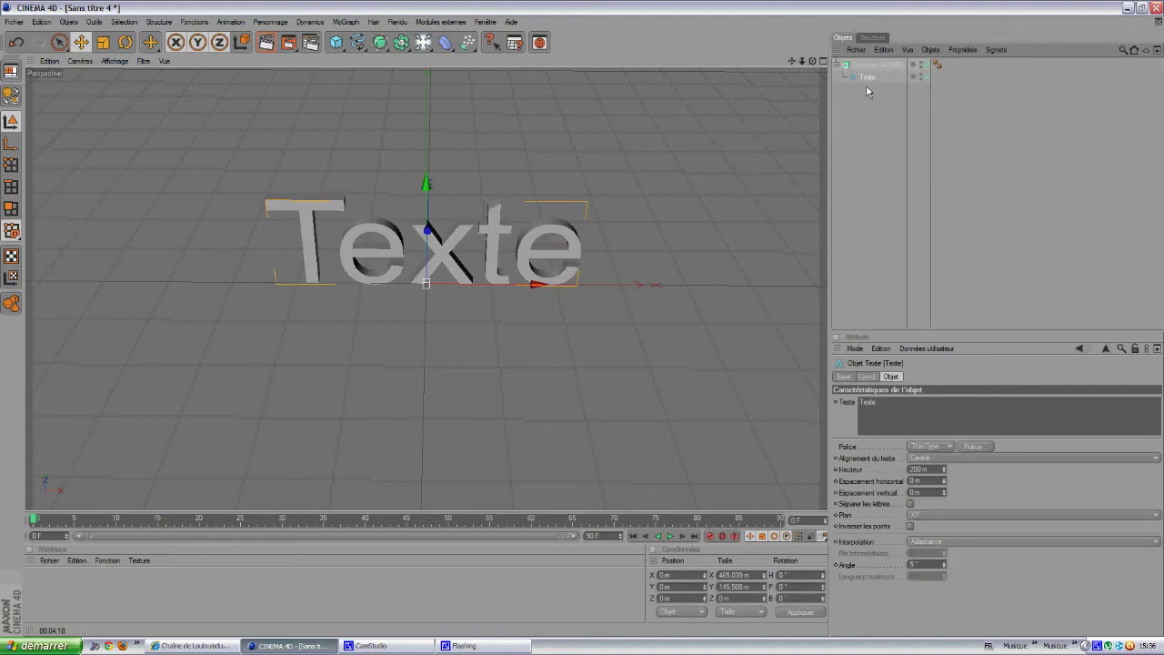
click(964, 407)
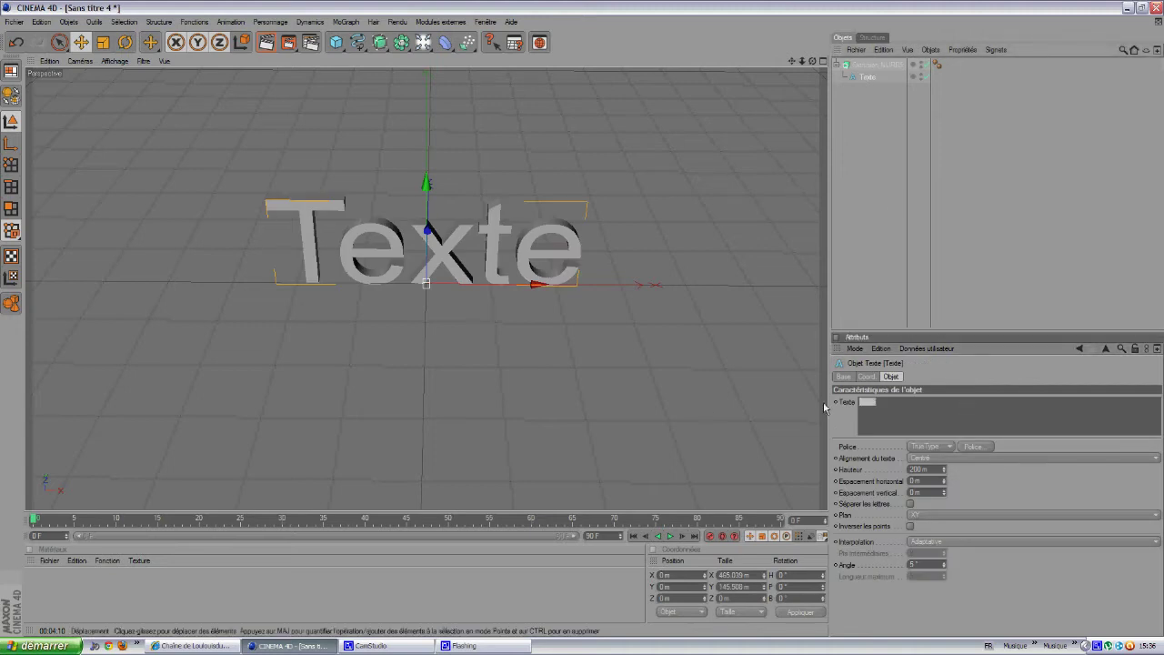
text(loulouisdu80)
- Set the text's font to Bell Gothic Std Black in the Gras style
click(971, 446)
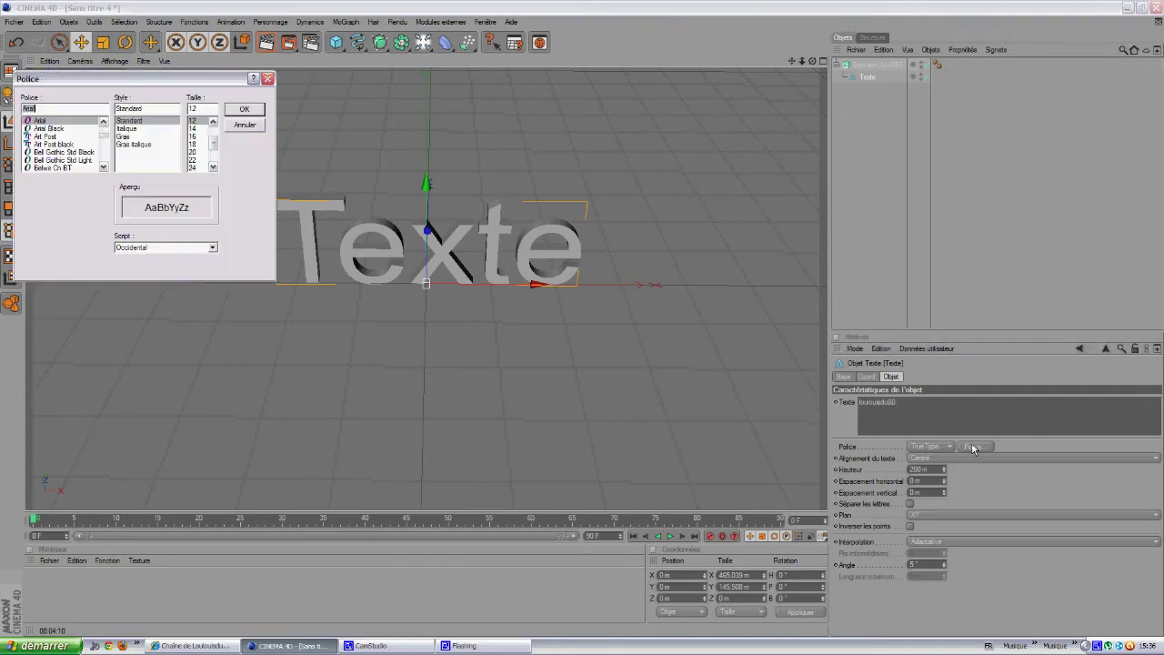
scroll(71, 146, down, 3)
click(69, 137)
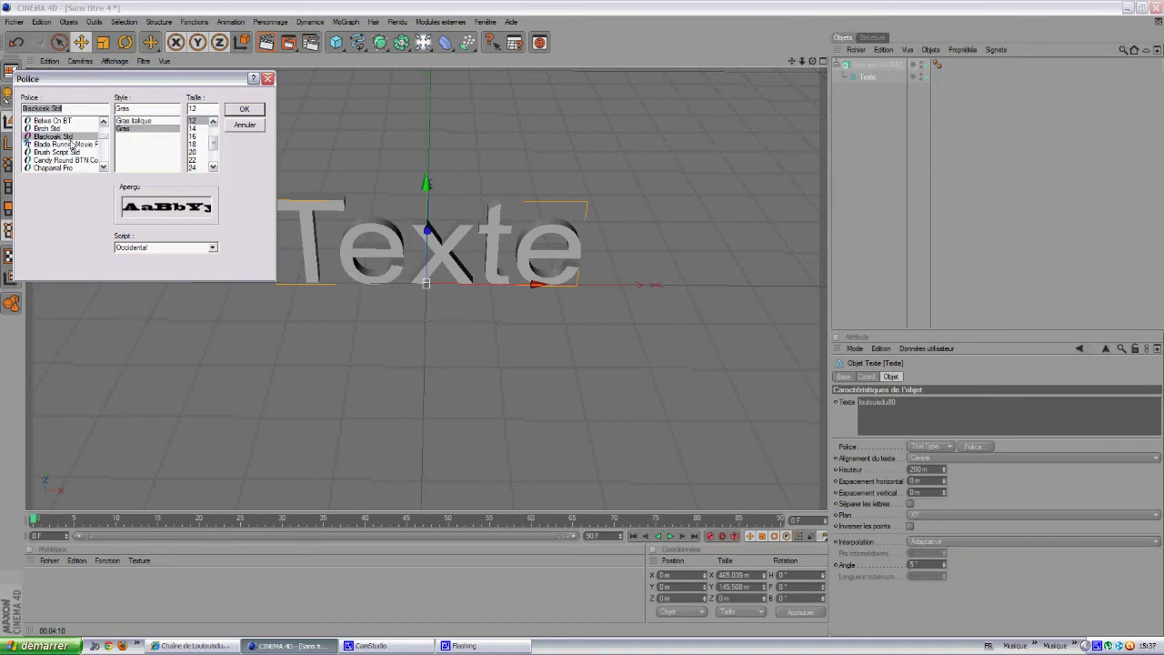
click(73, 144)
scroll(61, 136, up, 3)
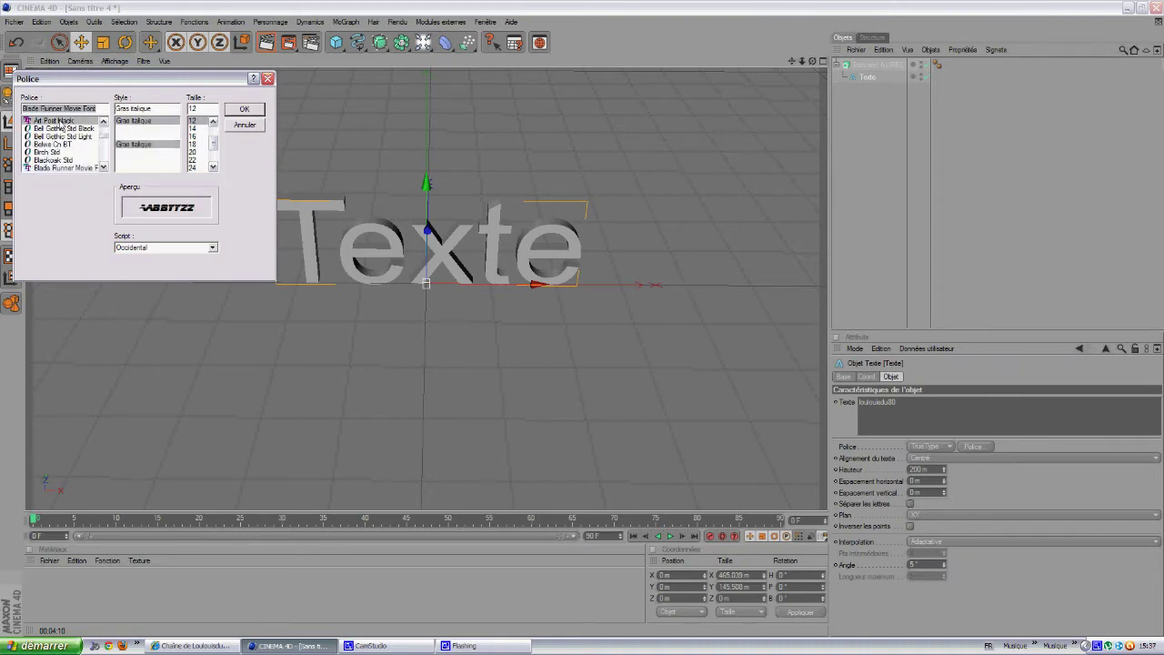
click(60, 128)
click(62, 152)
click(63, 136)
click(60, 144)
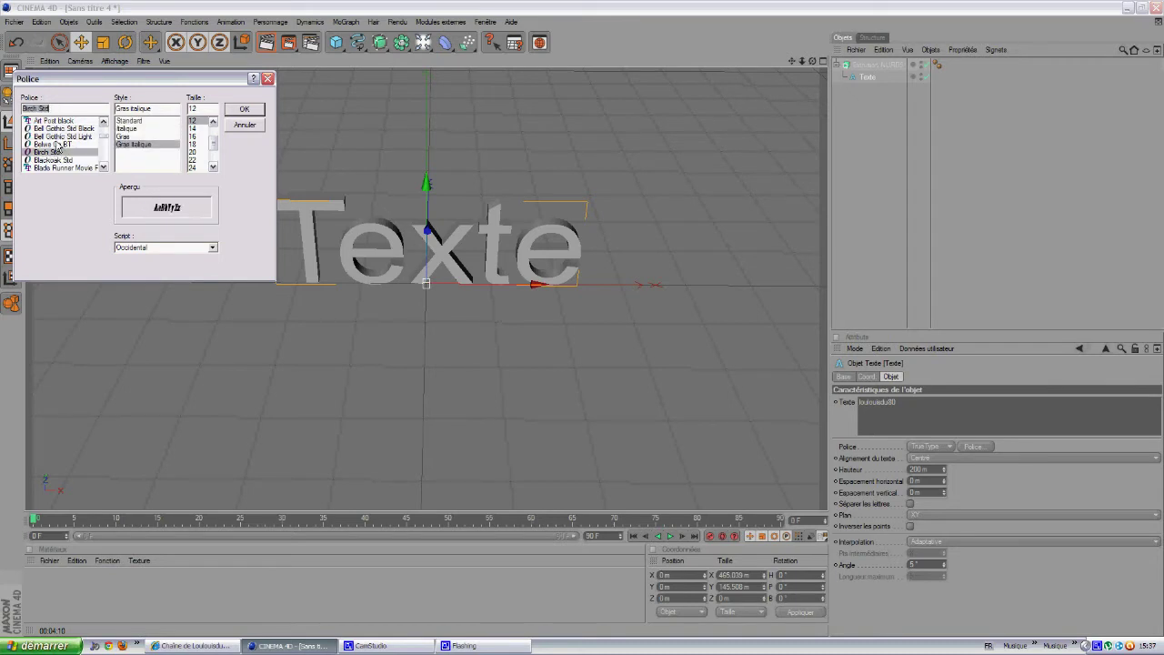
click(64, 128)
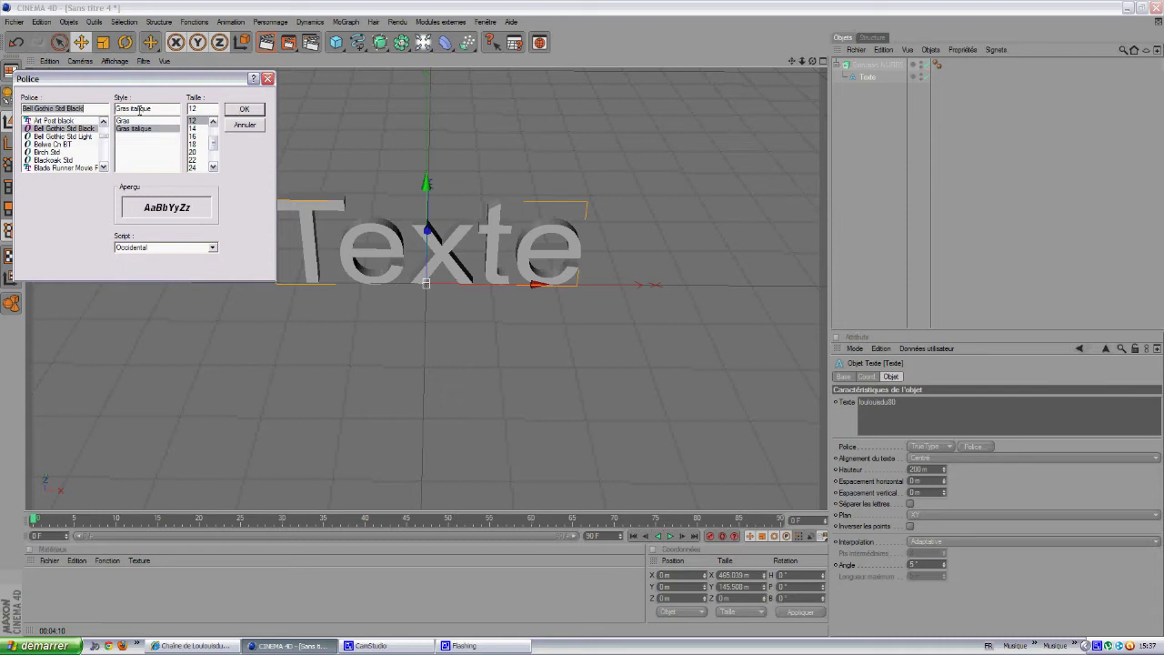
click(132, 120)
click(243, 109)
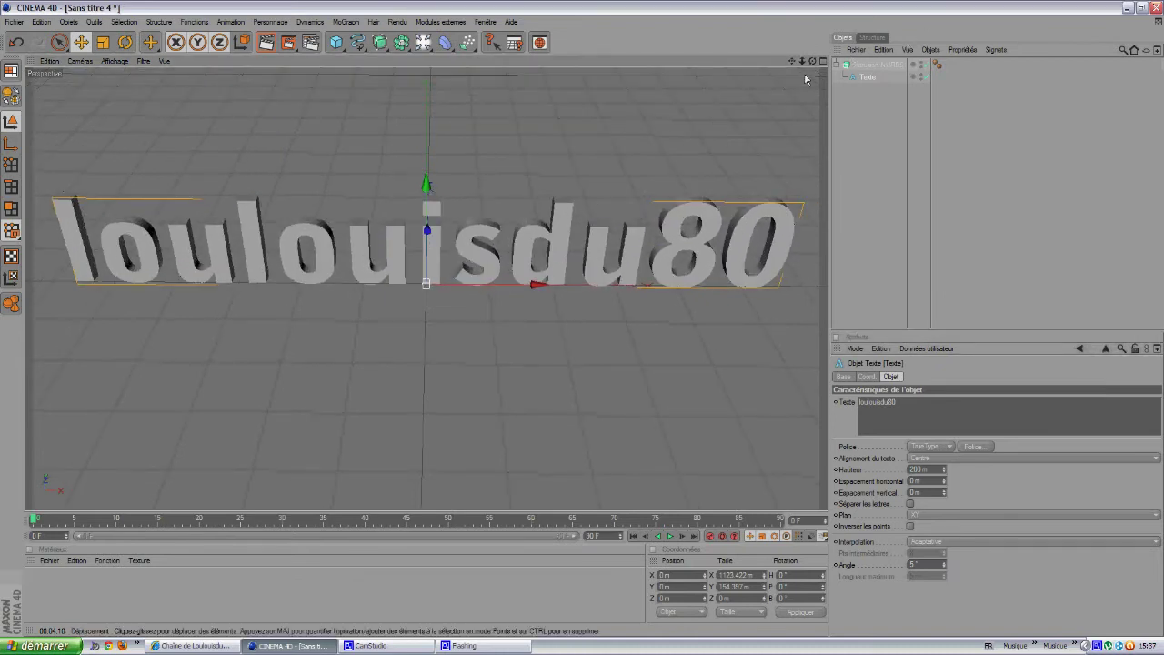
- Set both the start and end caps of the Extrusion NURBS to Couvercle et biseau
click(876, 64)
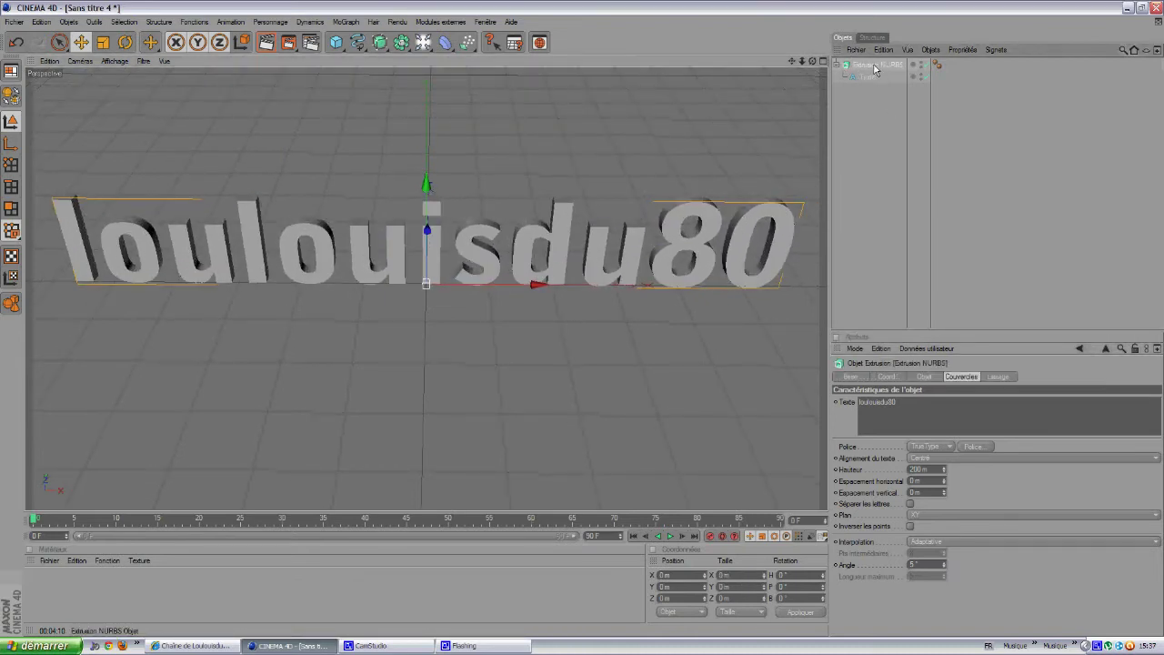
click(961, 377)
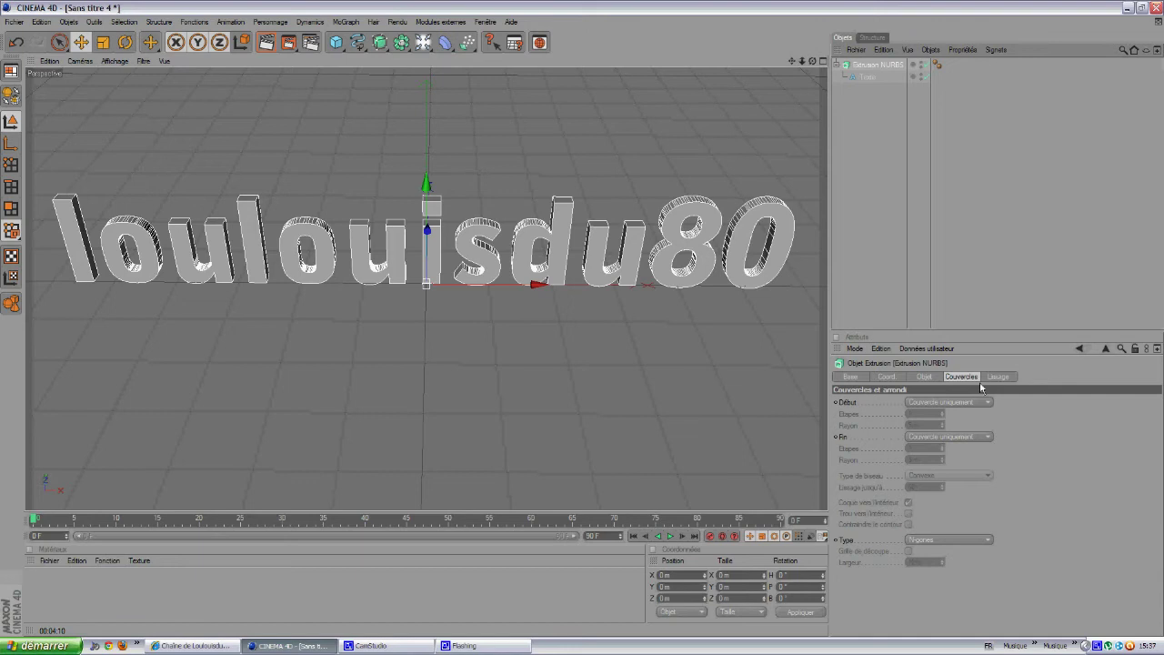
click(948, 402)
click(938, 448)
click(965, 436)
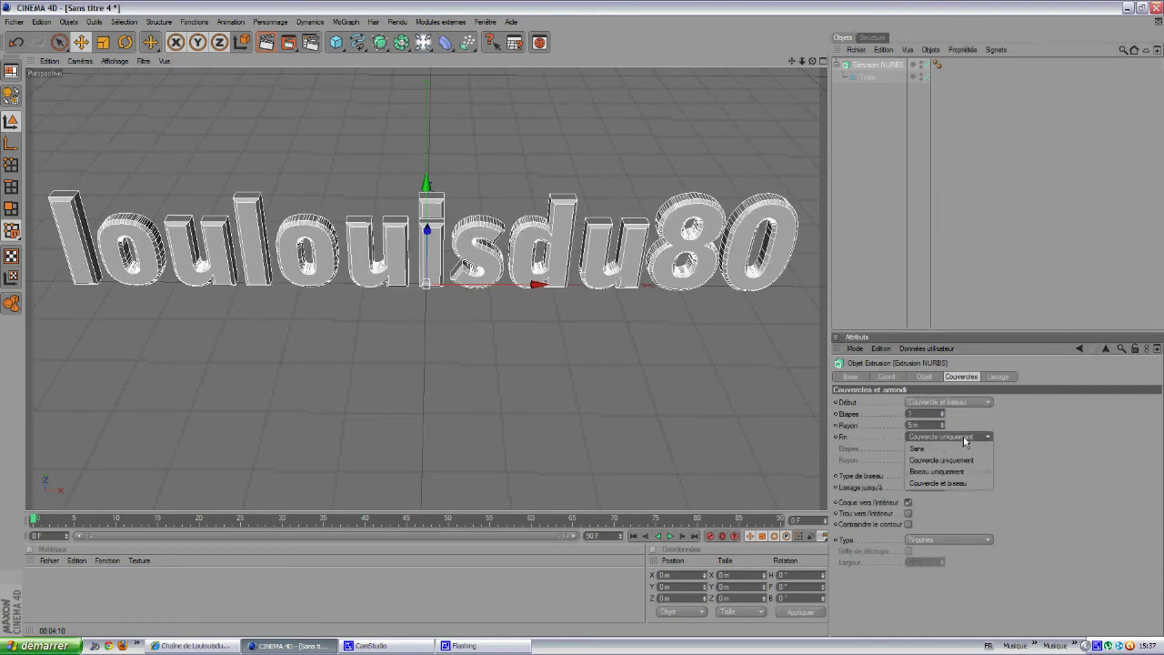
click(937, 482)
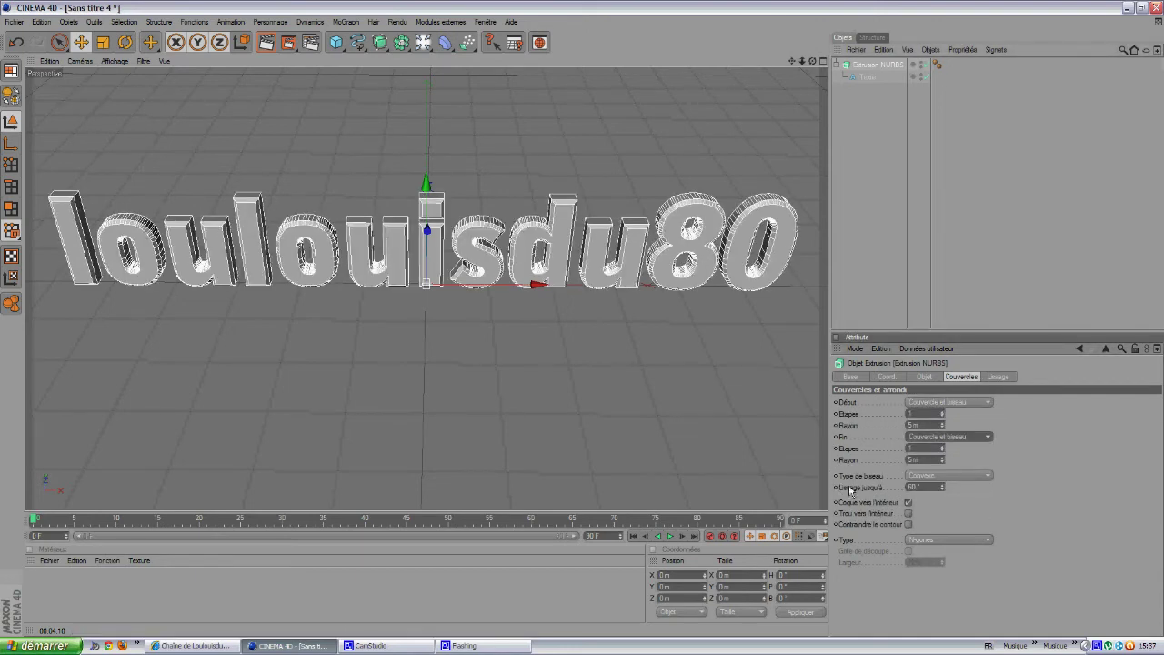
- Set the extrusion's bevel type to Gravé and its smoothing angle to 180°
click(927, 479)
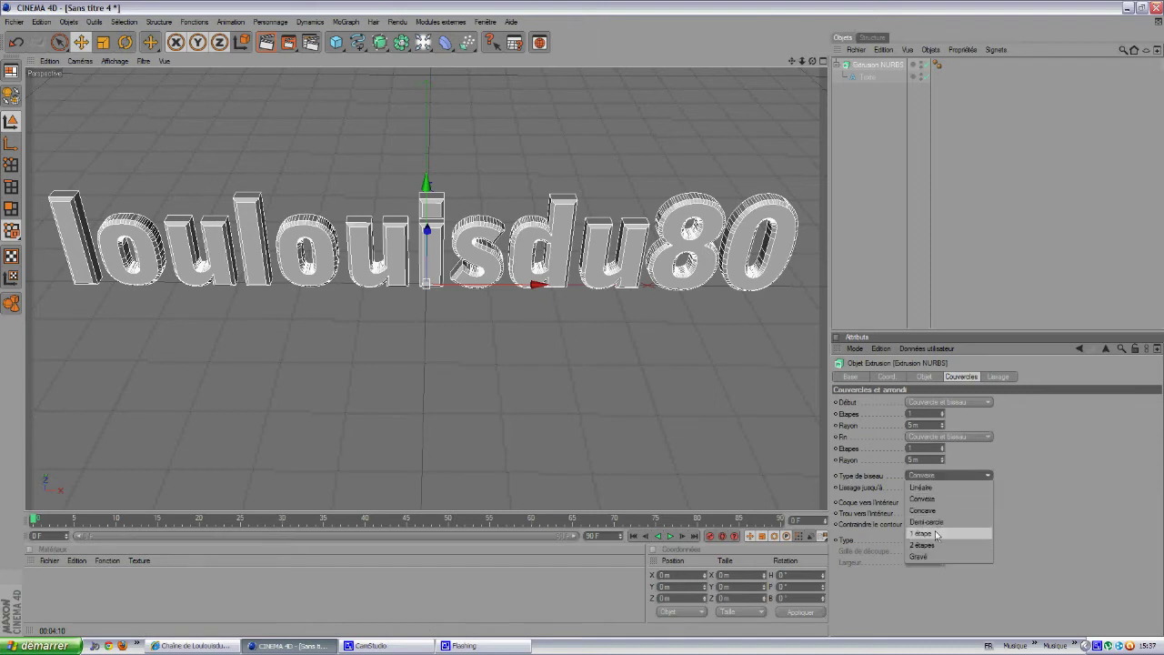
click(931, 557)
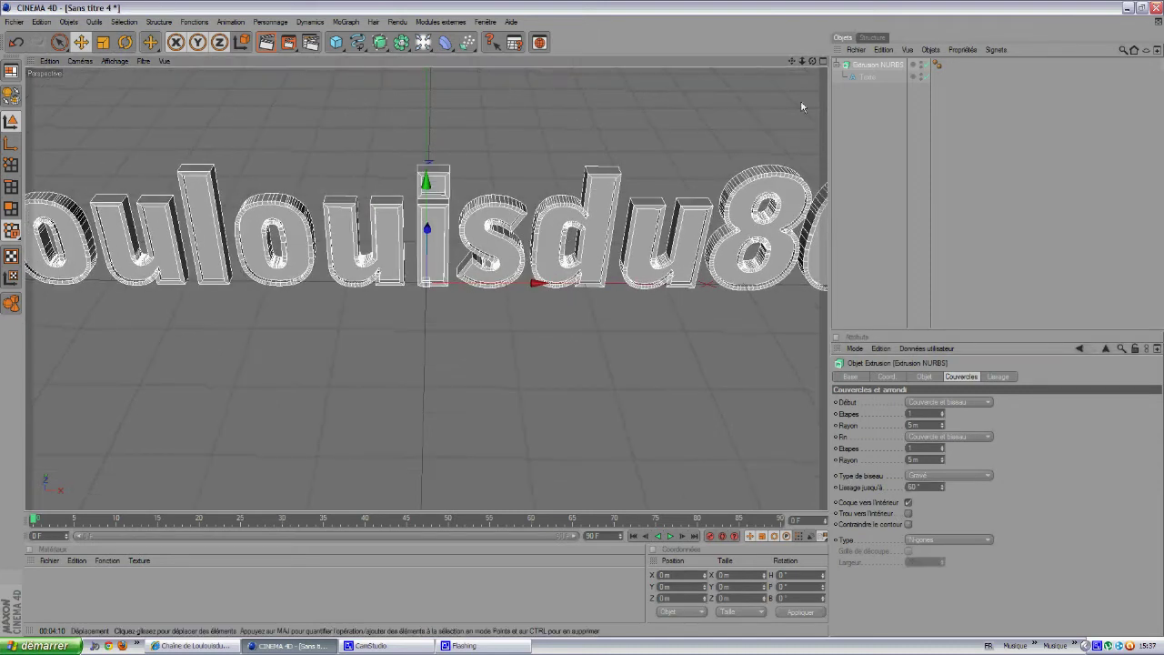
drag(942, 489, 936, 455)
click(942, 487)
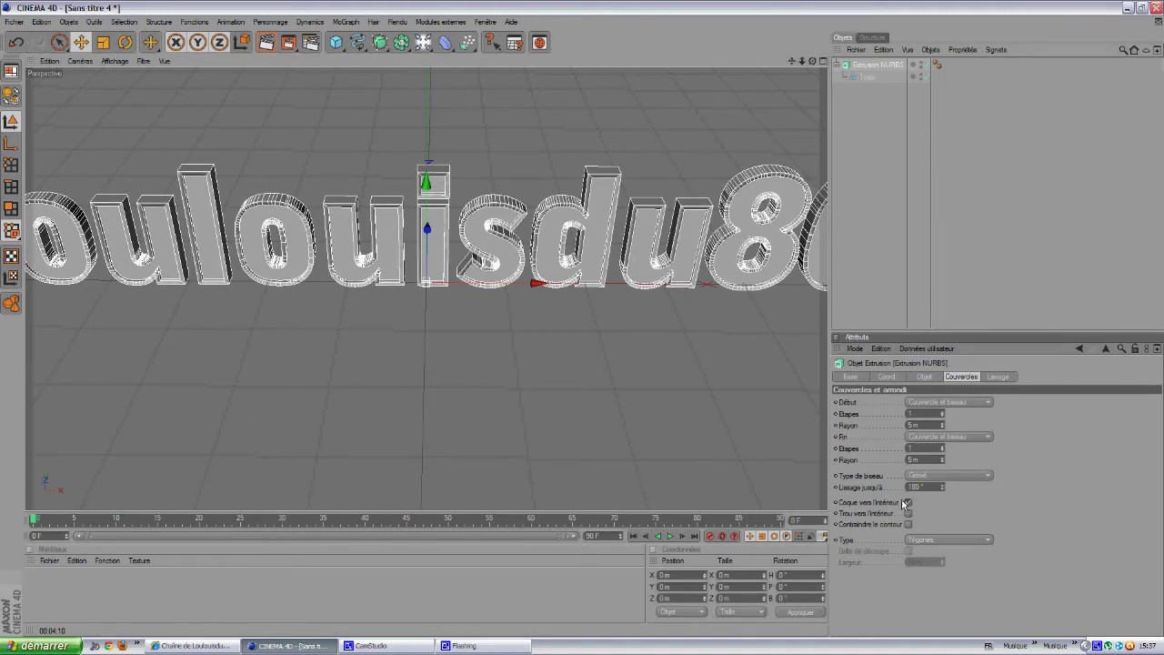
- Change the extrusion's end cap to Biseau uniquement with a radius of 5 m
drag(813, 61, 739, 98)
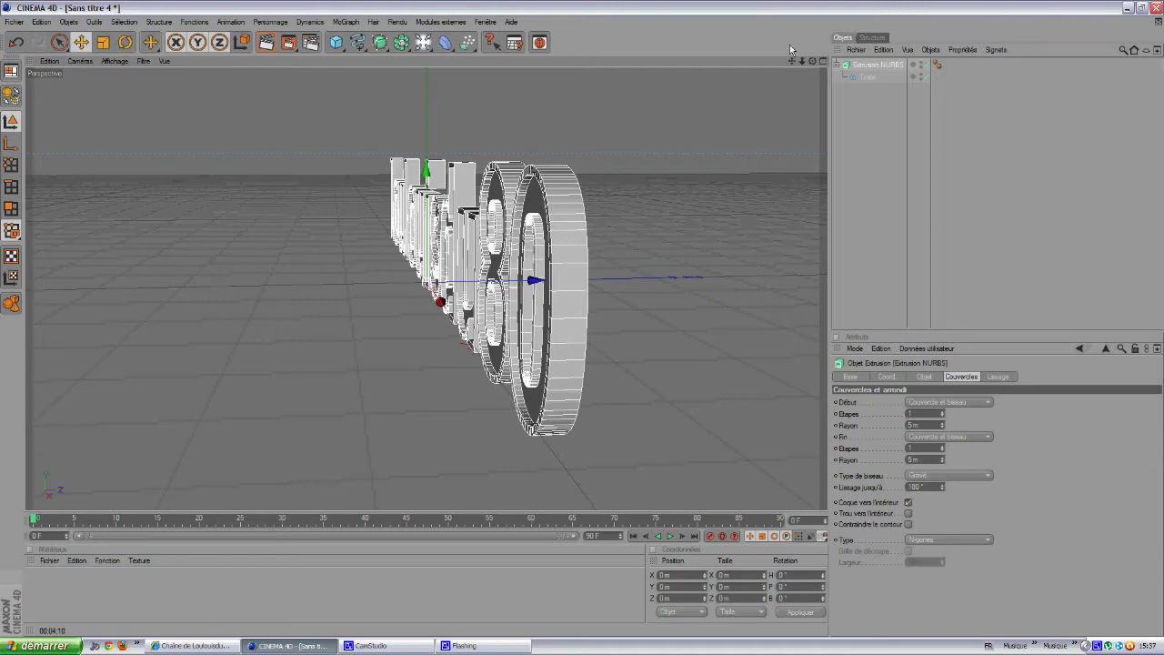
drag(812, 62, 581, 318)
scroll(789, 182, down, 4)
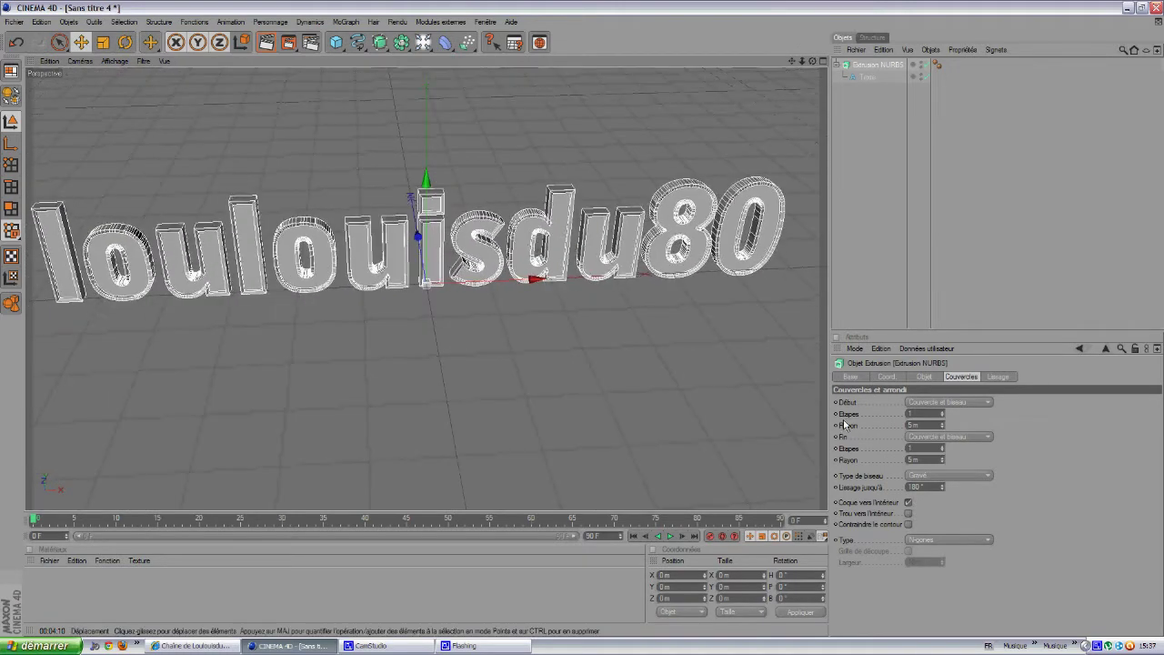
scroll(839, 424, up, 1)
click(942, 462)
click(931, 439)
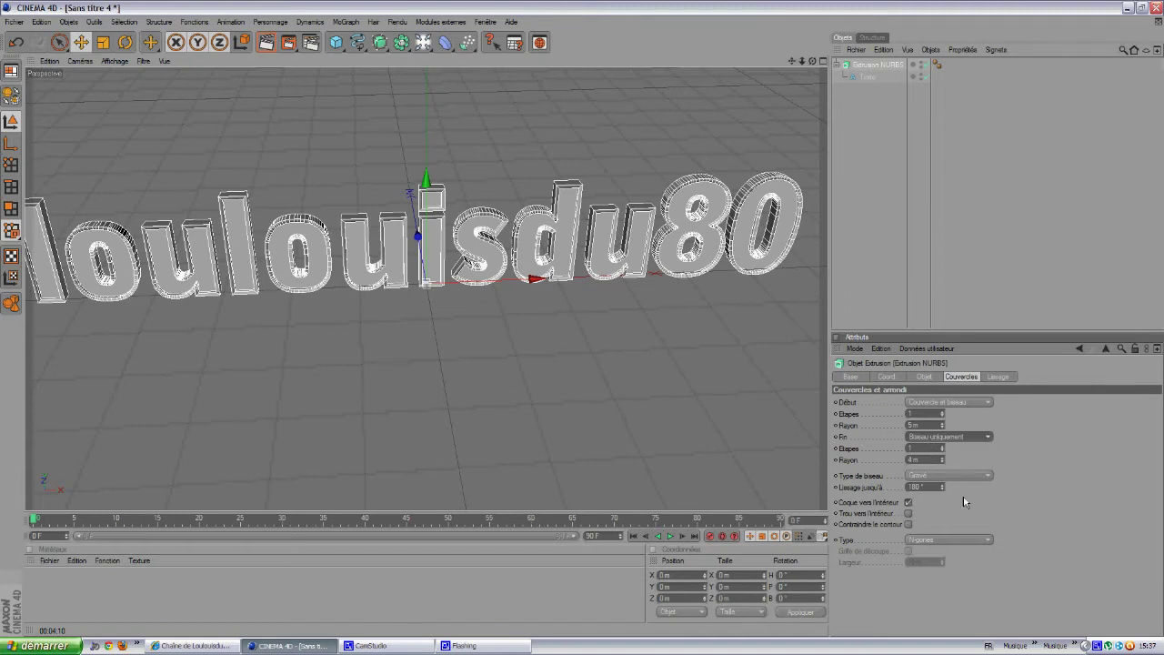
click(942, 456)
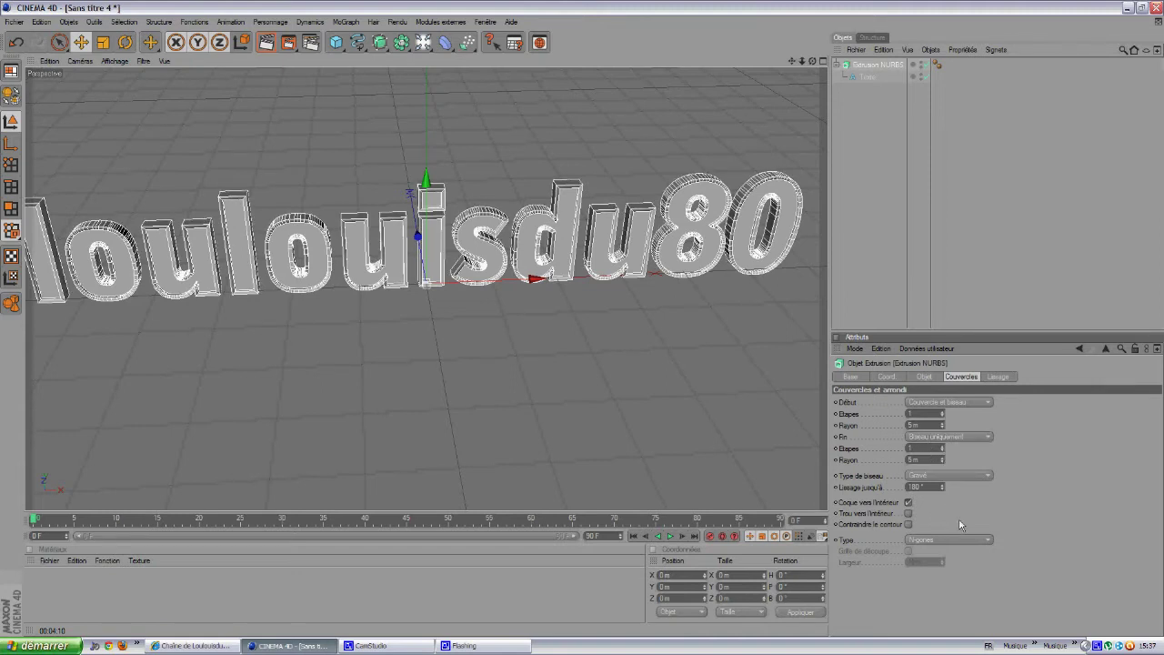
- Try the Quadrangles and Triangles cap types on the extrusion, ending with N-gones
click(936, 541)
click(940, 564)
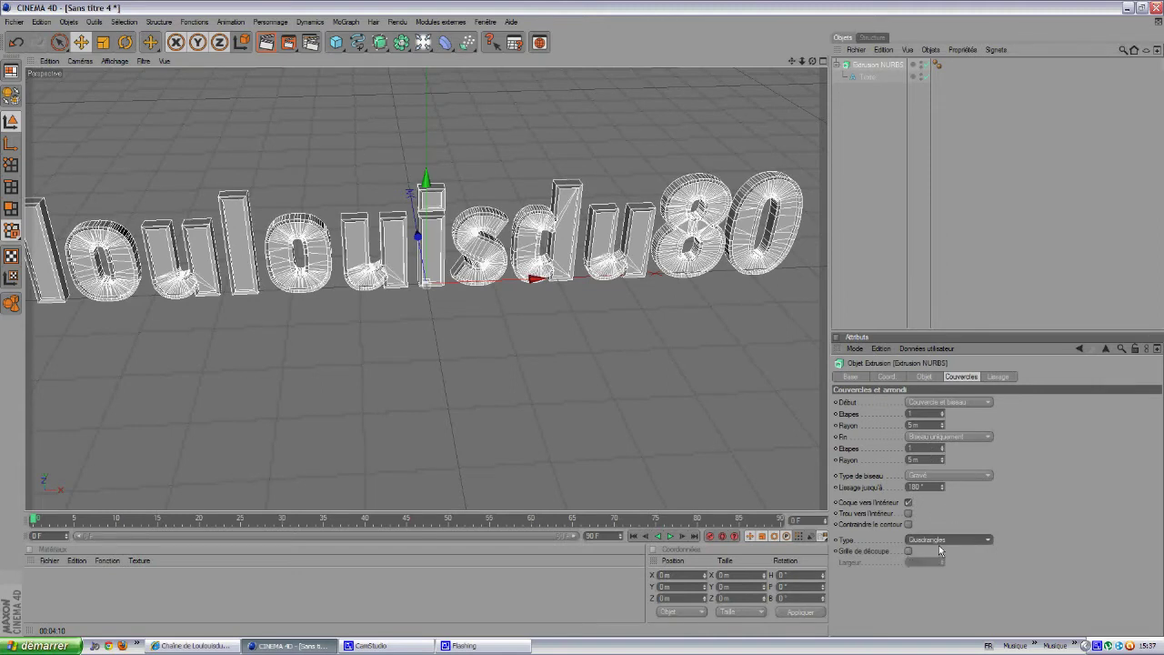
click(945, 542)
click(941, 573)
click(945, 542)
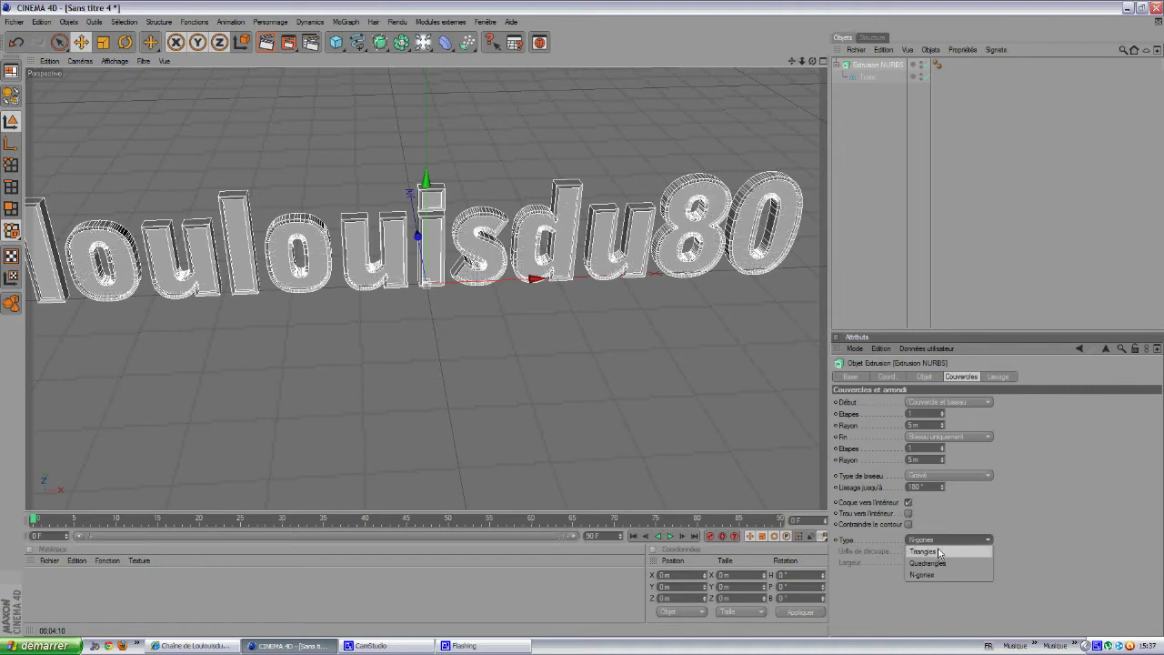
click(936, 556)
click(940, 543)
click(933, 575)
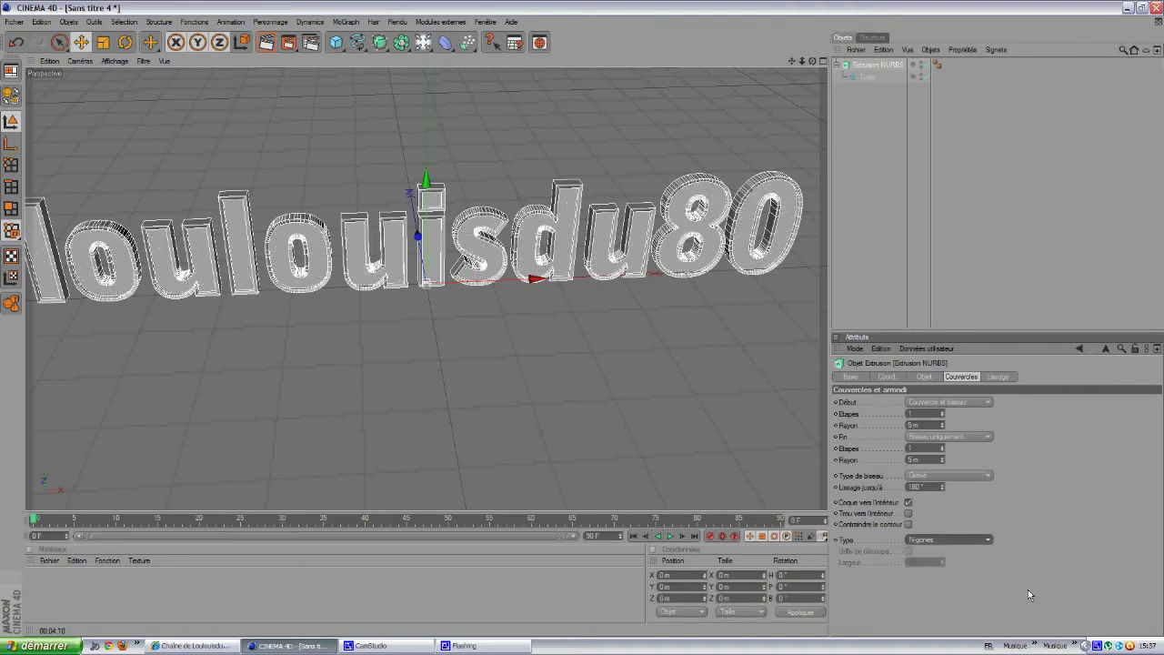
click(985, 172)
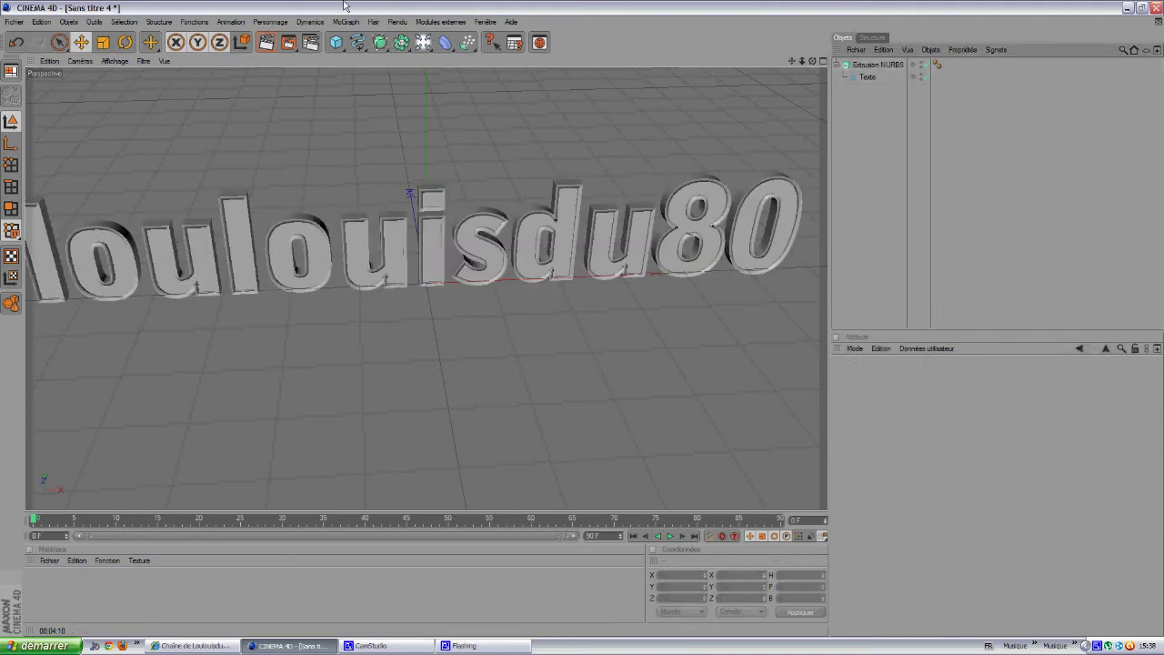
- Add a Cube nested in a Répartition array, plus a Lumière and a Sol object to the scene
drag(337, 43, 455, 53)
drag(857, 80, 866, 65)
click(900, 182)
drag(423, 42, 550, 97)
click(1034, 191)
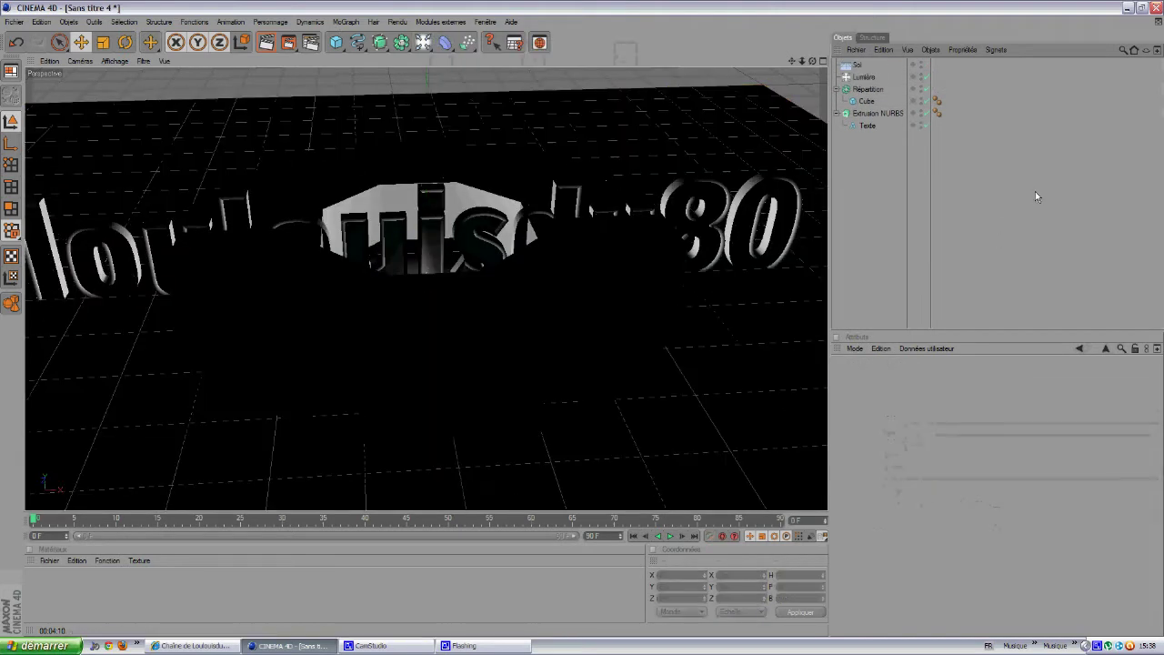
- Enable shadow casting (Ombres) for the Lumière object
click(860, 79)
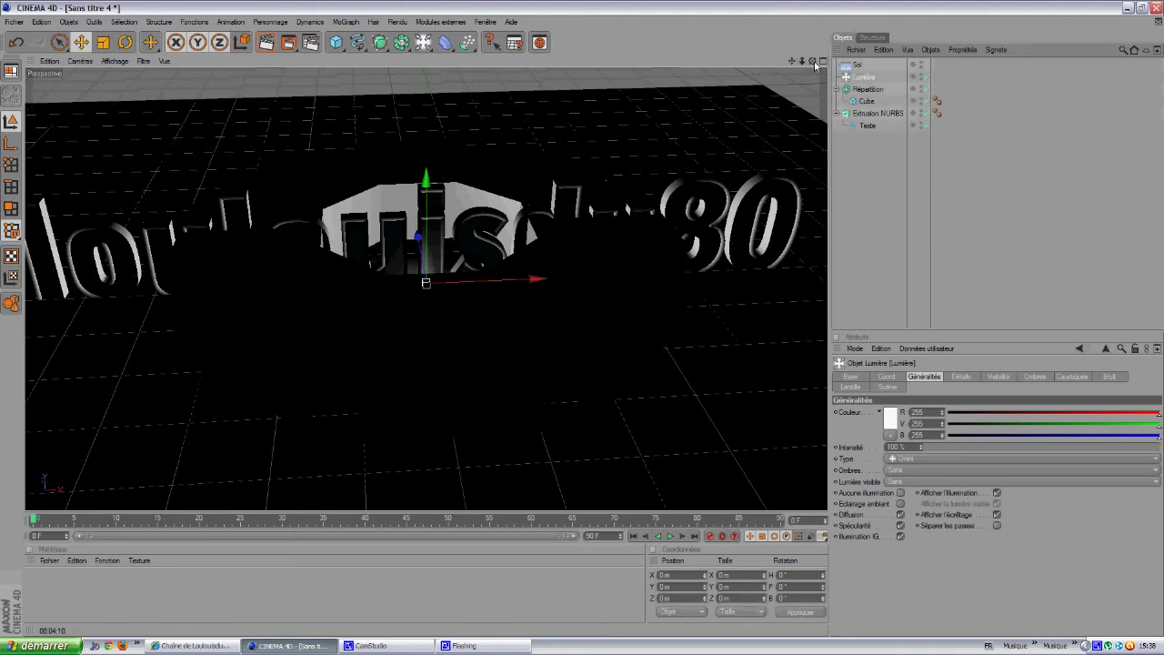
alt+drag(581, 318, 582, 327)
click(910, 470)
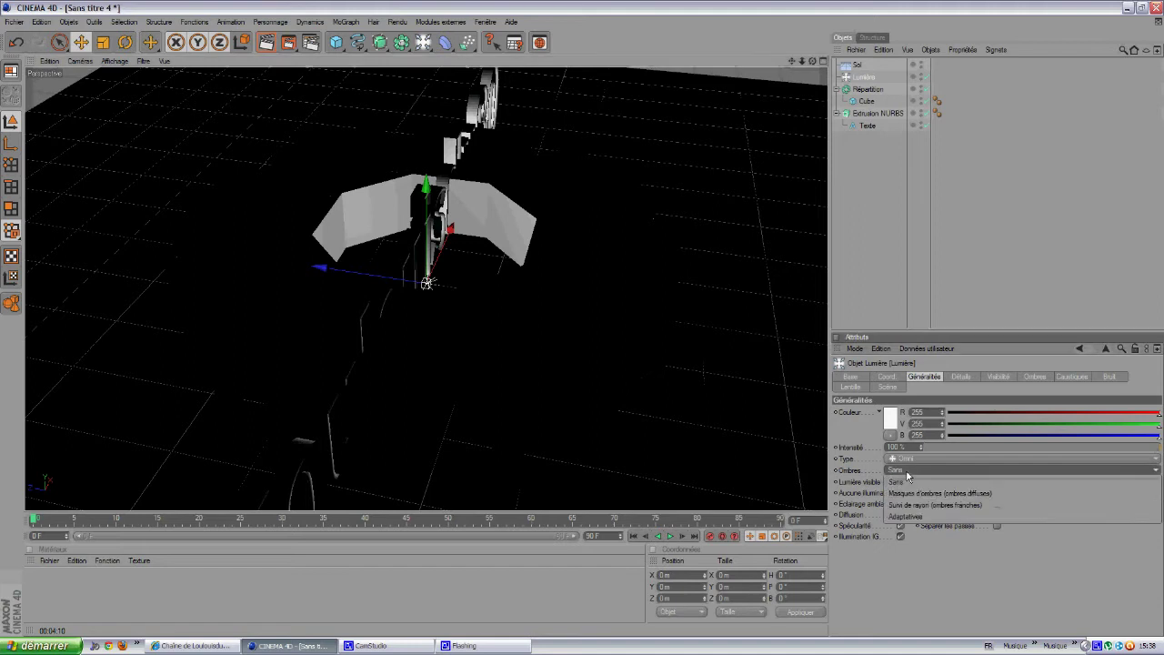
click(921, 511)
- Position the light at Y 500 m and Z 250 m
click(886, 376)
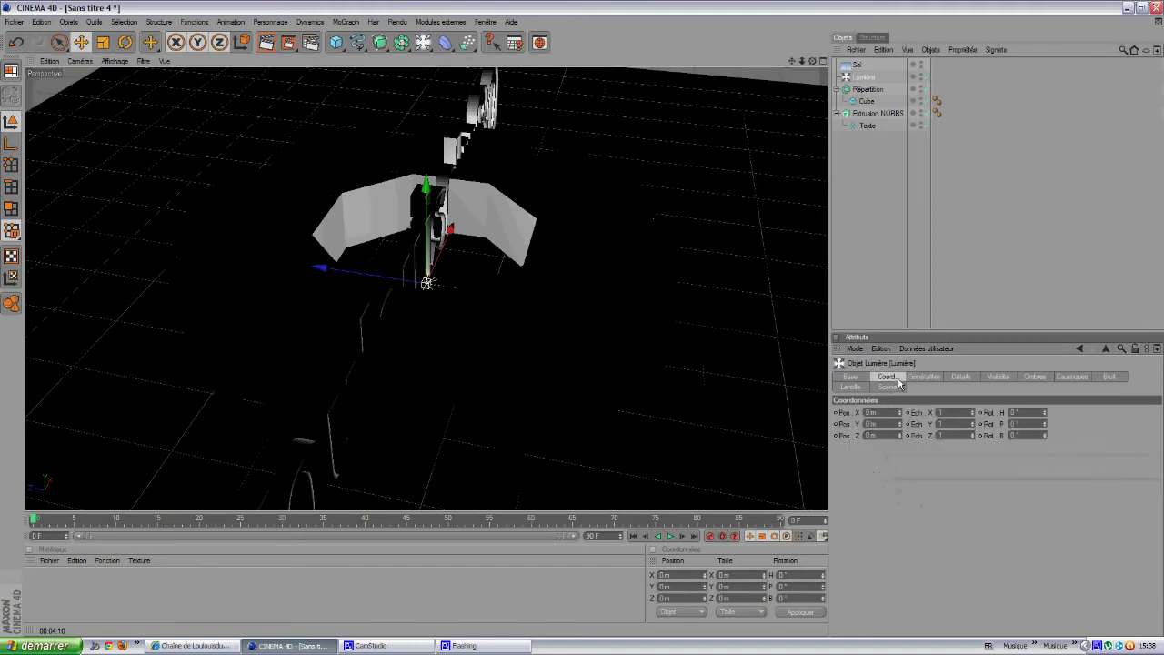
click(876, 424)
text(500)
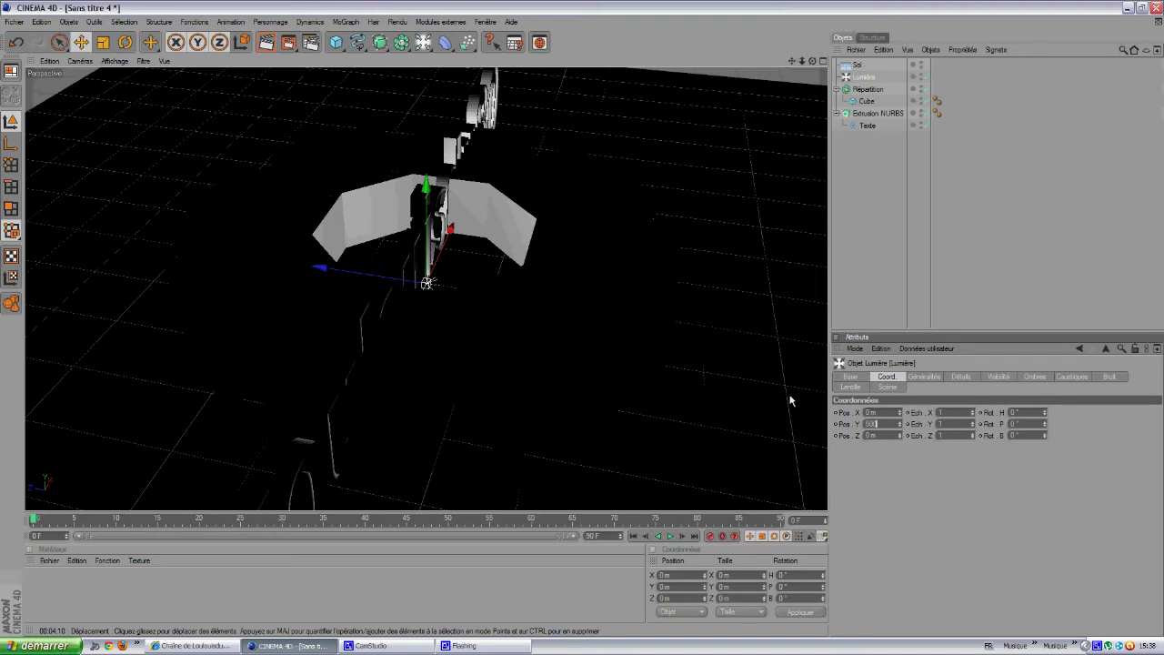
key(Return)
click(870, 435)
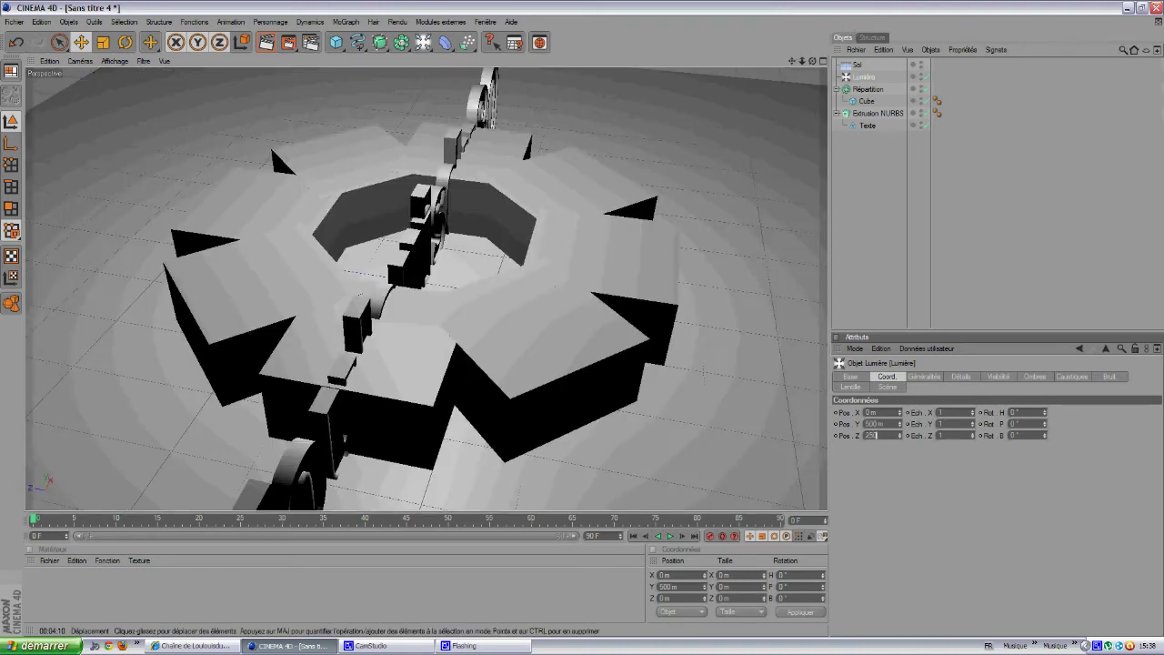
text(250)
key(Return)
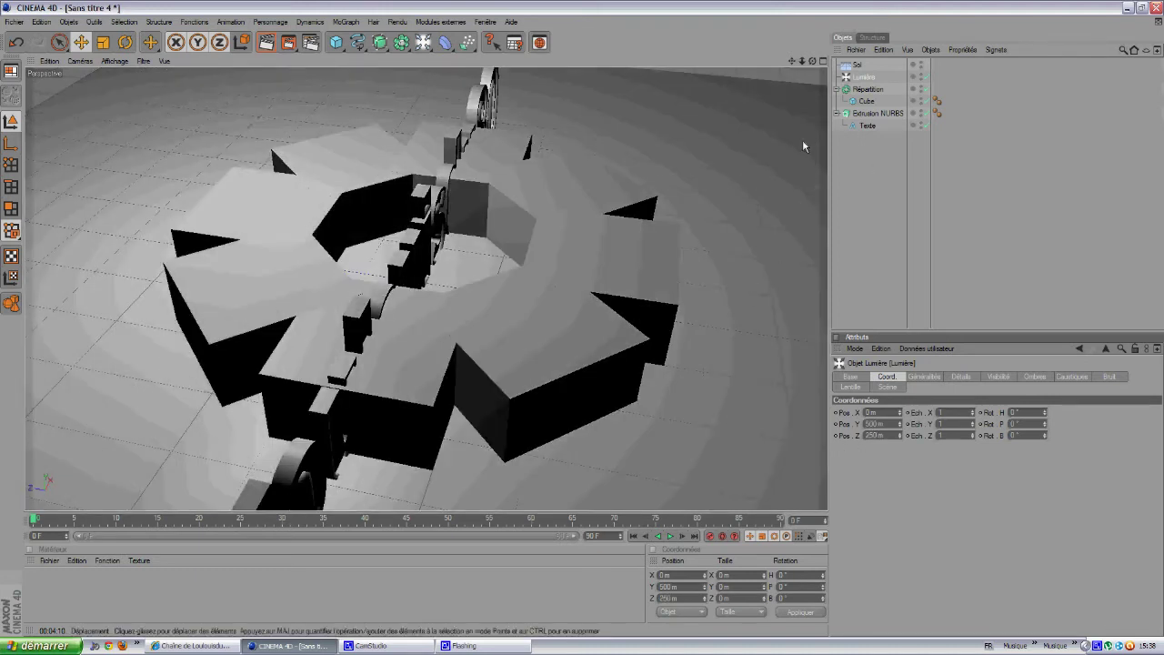
- Enable the bevel (Biseau) on the cube inside the Répartition array
click(862, 66)
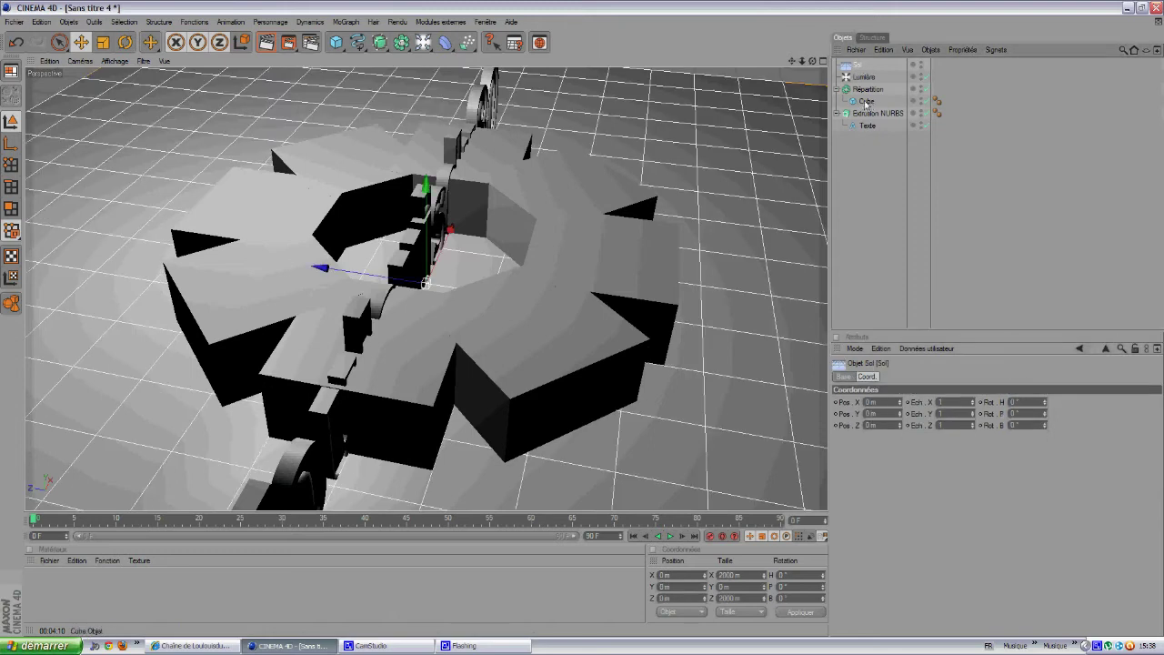
click(864, 102)
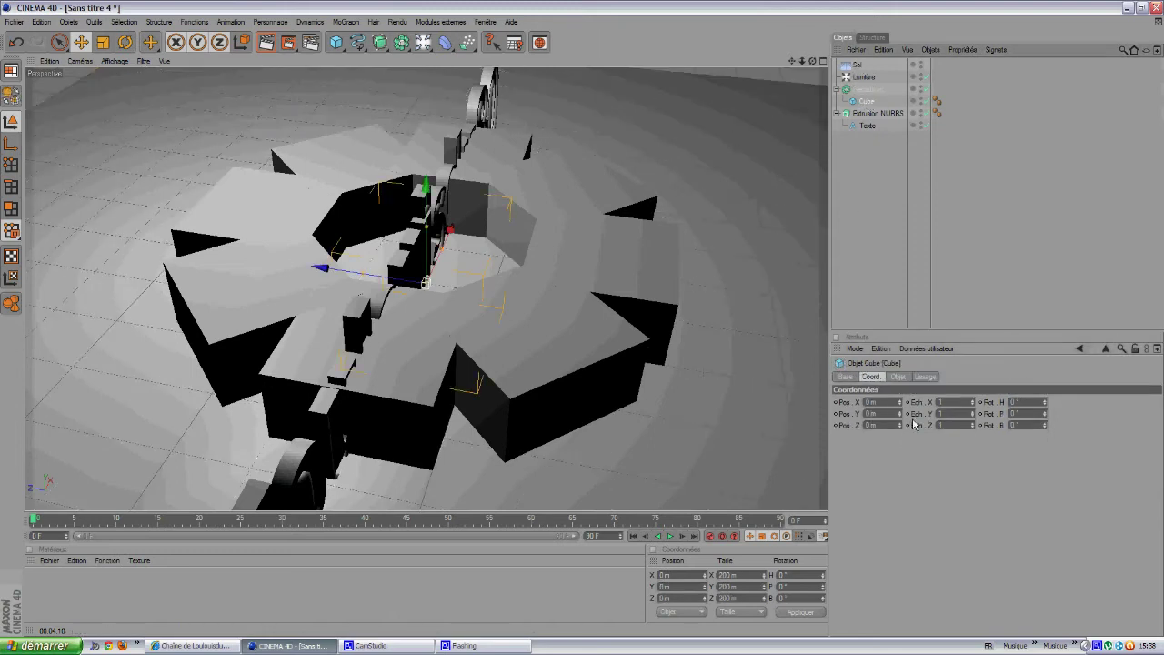
click(901, 376)
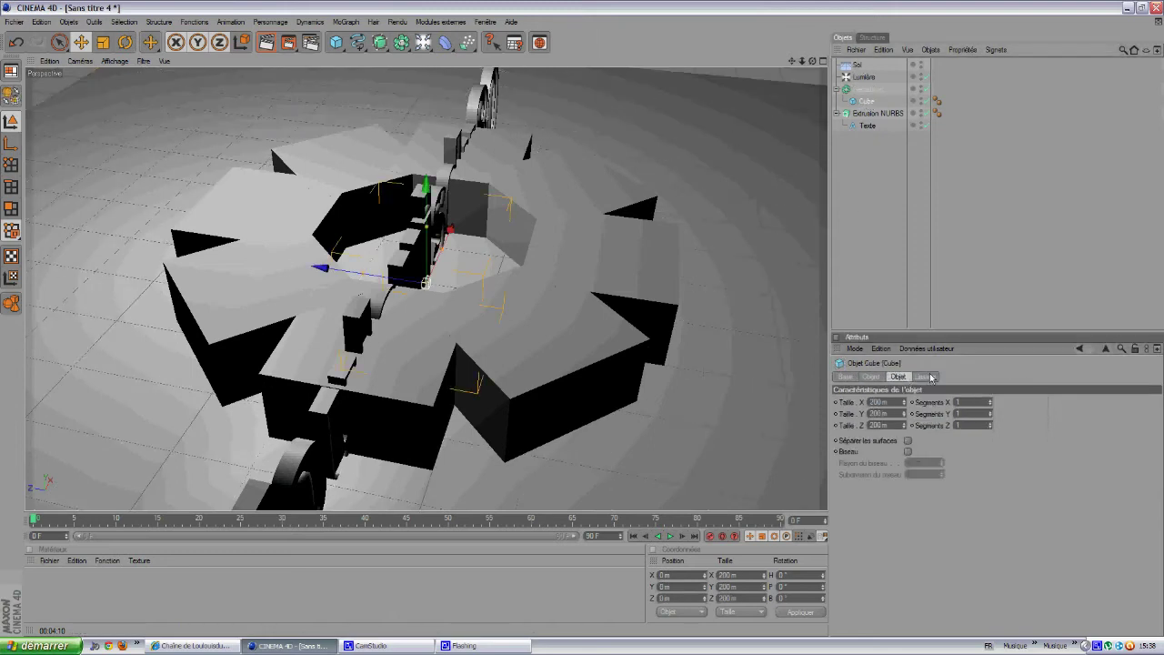
click(906, 452)
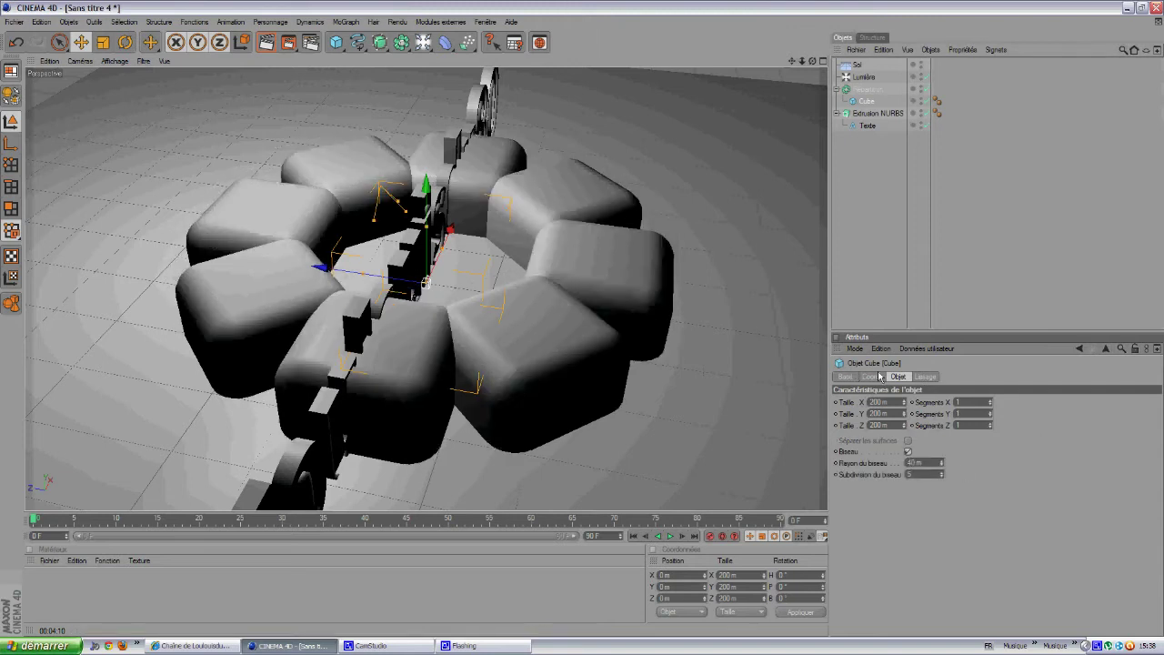
- Increase the Répartition array's radius to about 680 m so the cubes circle the text
click(871, 89)
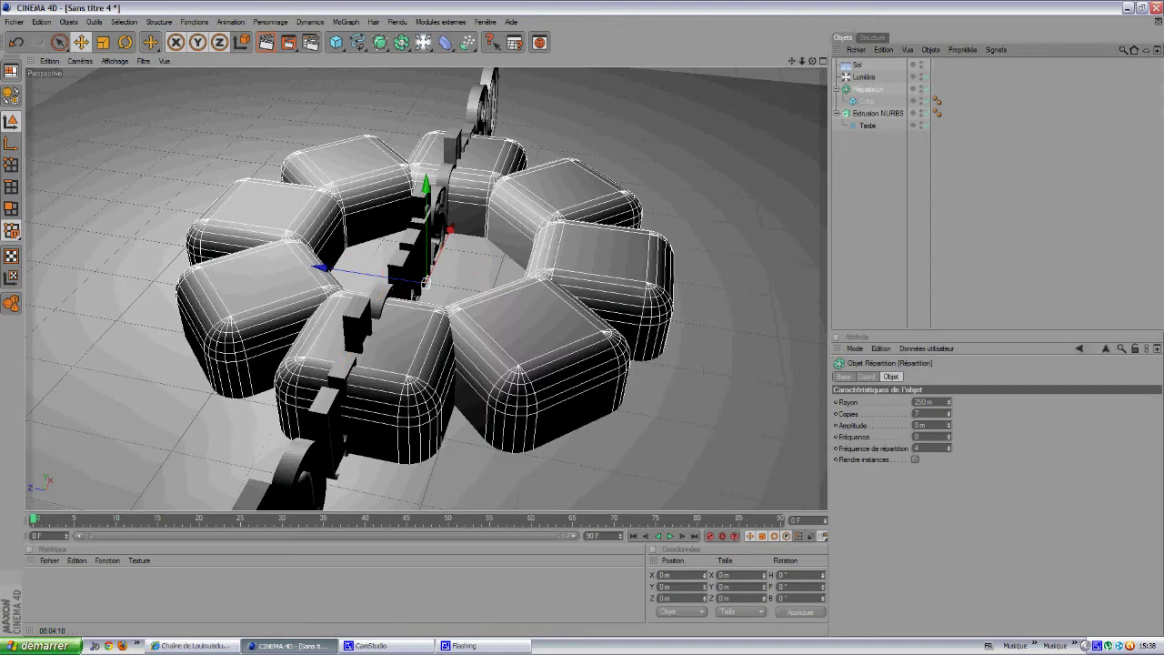
drag(948, 401, 982, 393)
scroll(563, 472, down, 5)
scroll(705, 382, up, 3)
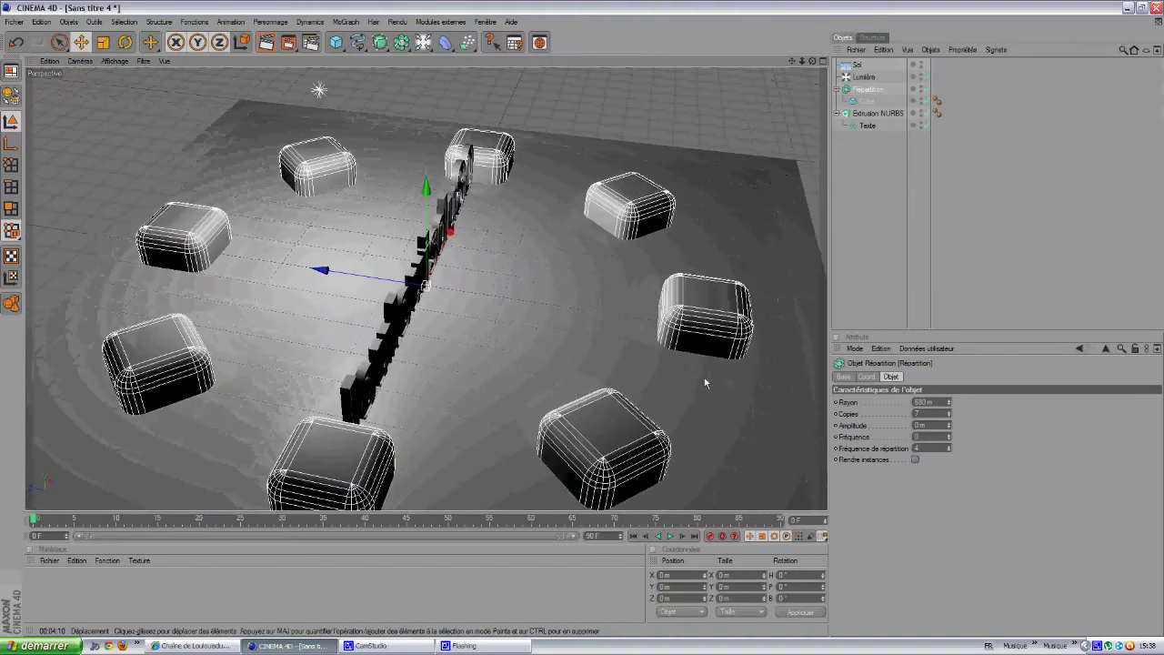
drag(802, 61, 583, 319)
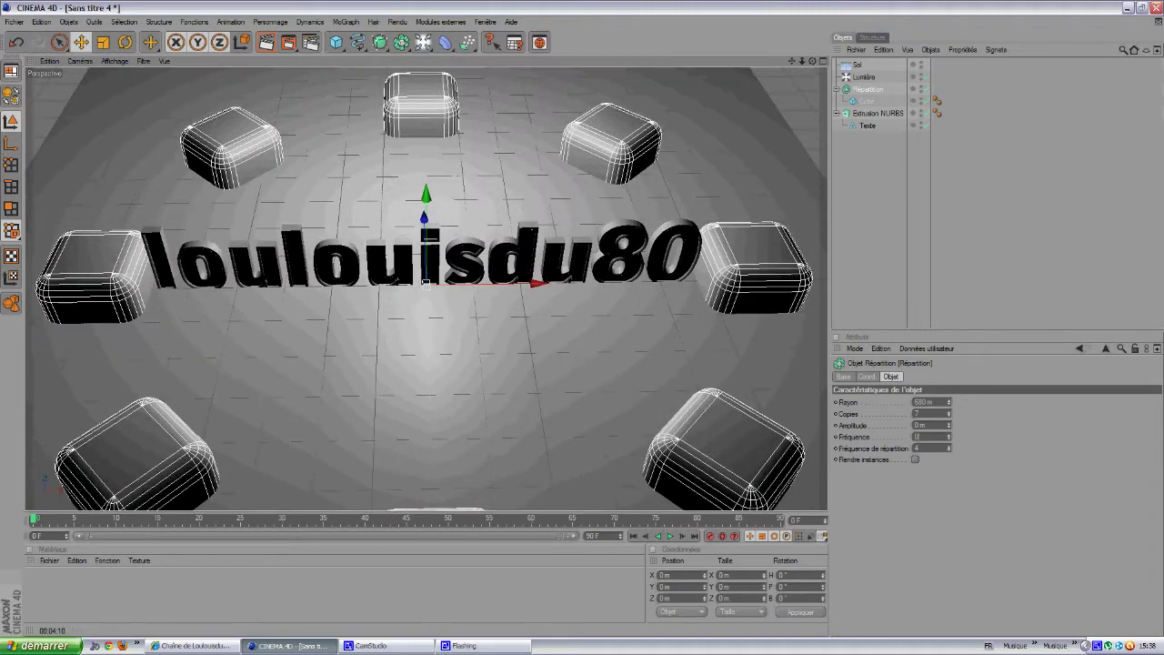
- Set the array to 12 copies, amplitude 46 m, frequency 17.65 and distribution frequency about 11.8, with the animation playing
drag(951, 416, 950, 427)
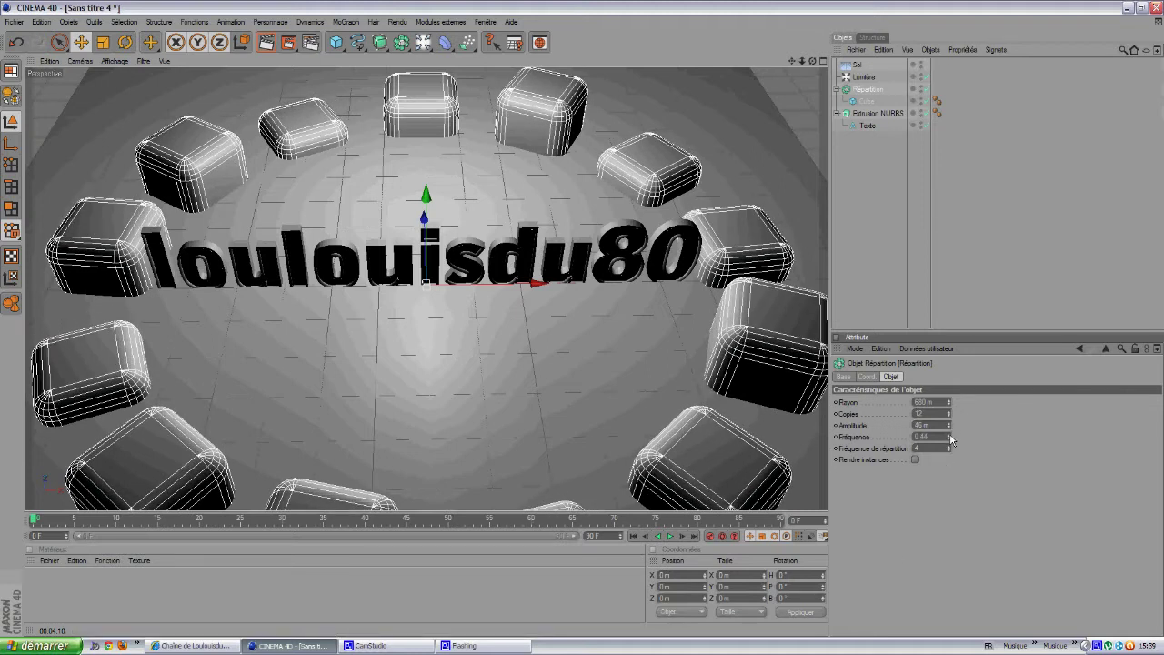
click(670, 536)
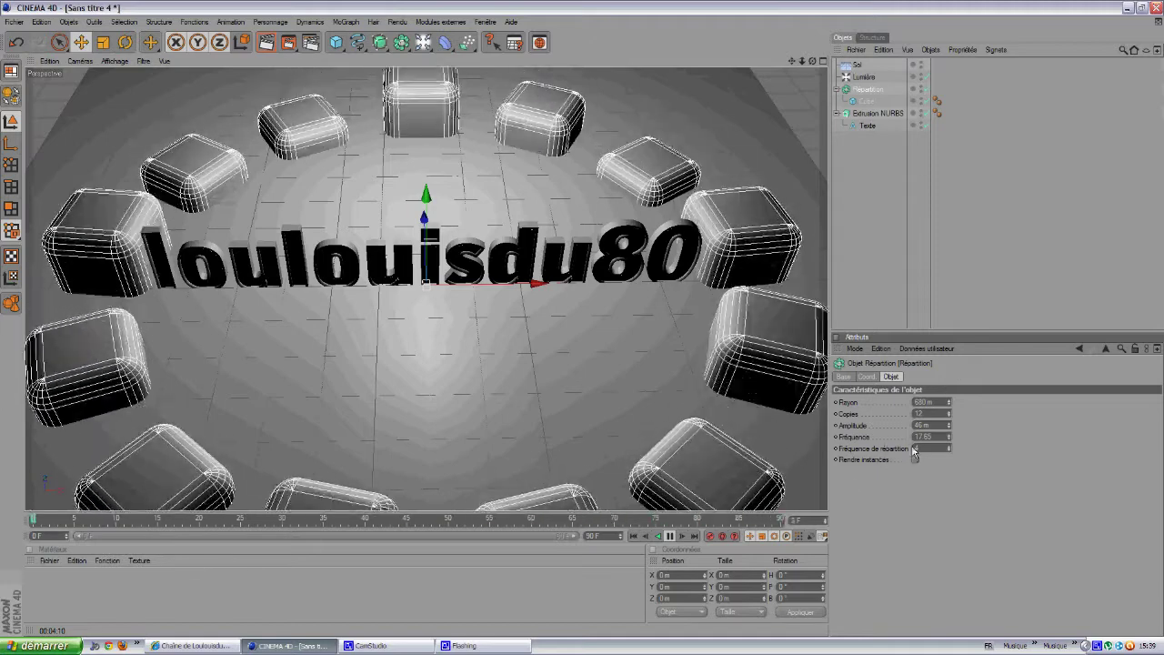
drag(949, 448, 949, 440)
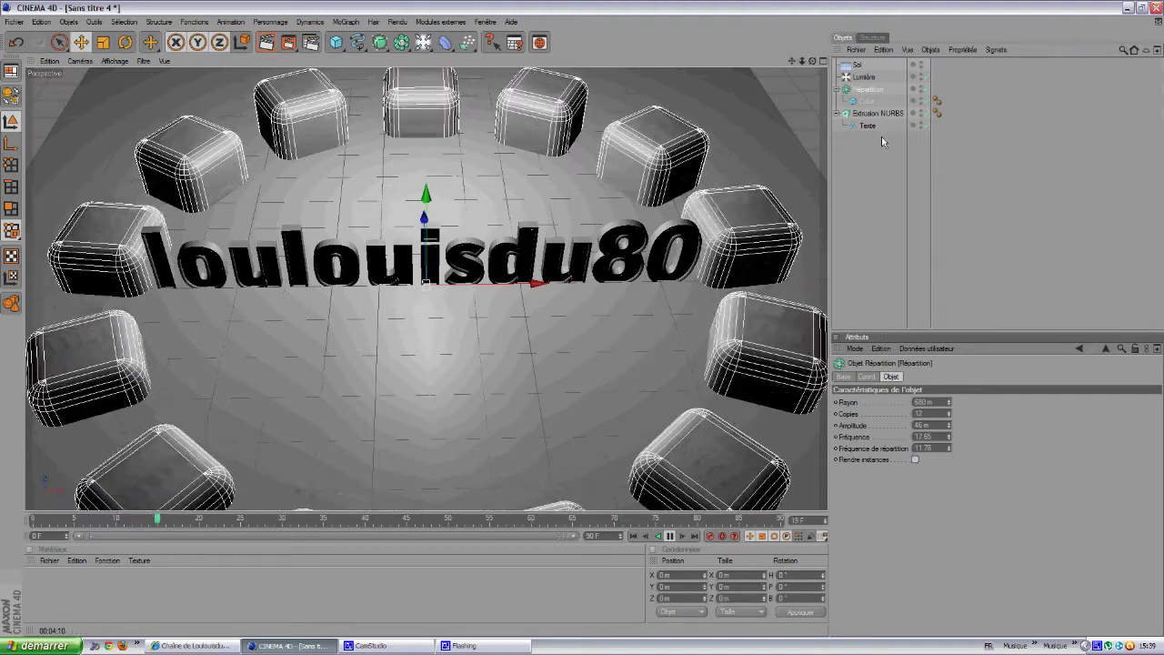
click(864, 76)
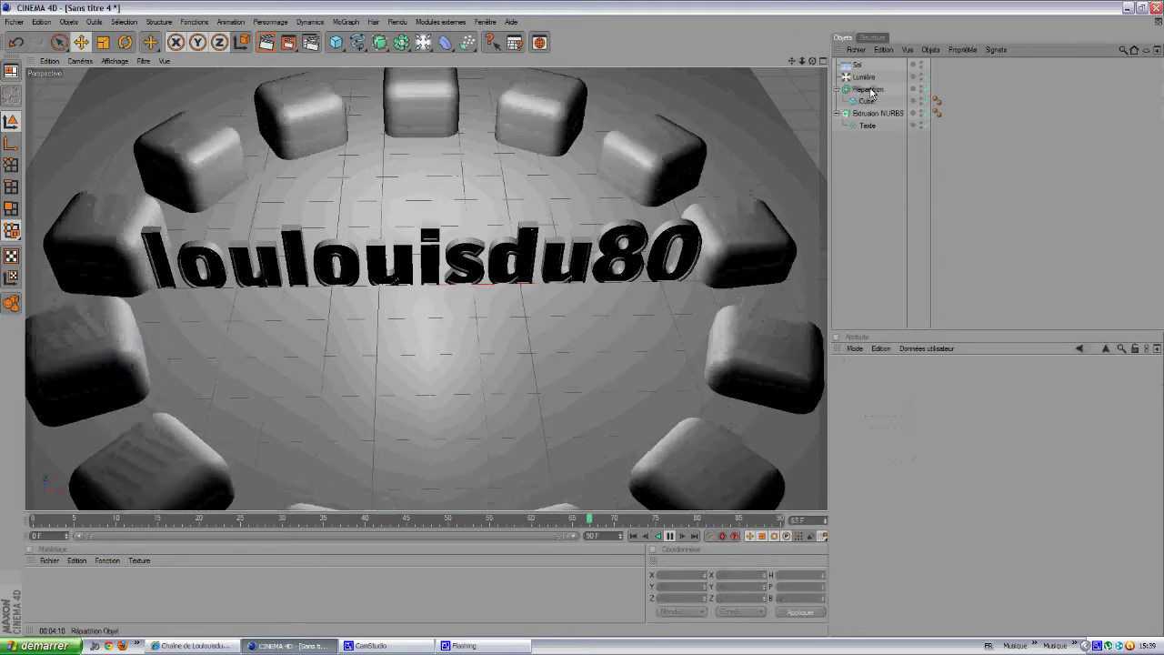
click(878, 191)
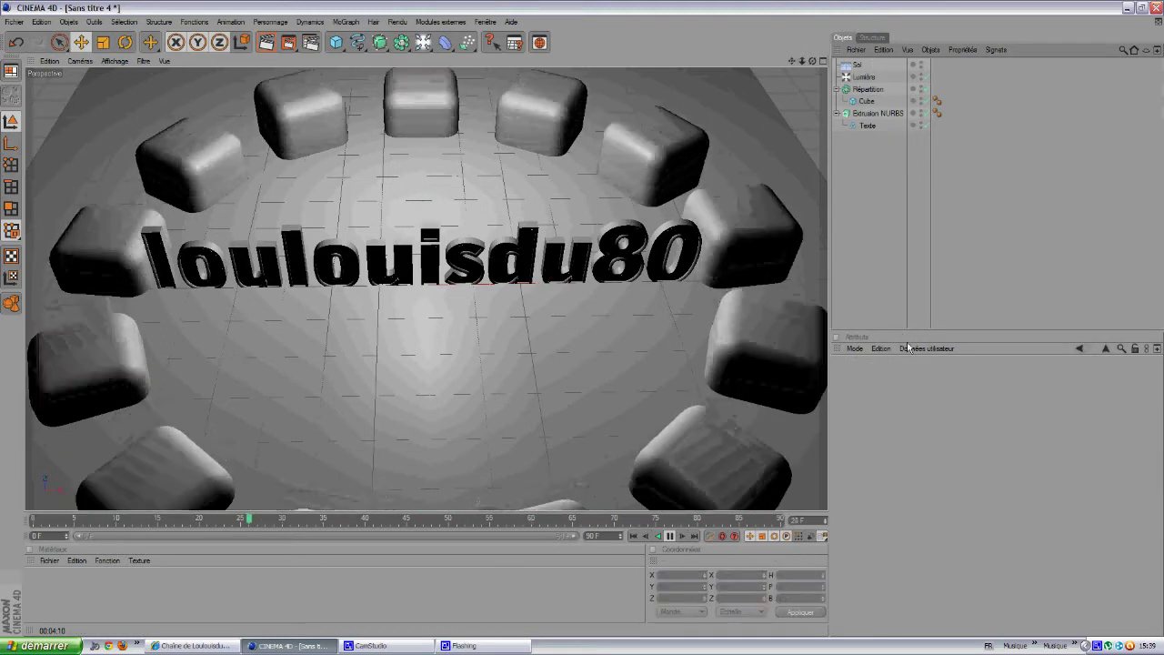
- Create a Brouillard material, a Cheveux material and an Esquisse material
click(49, 560)
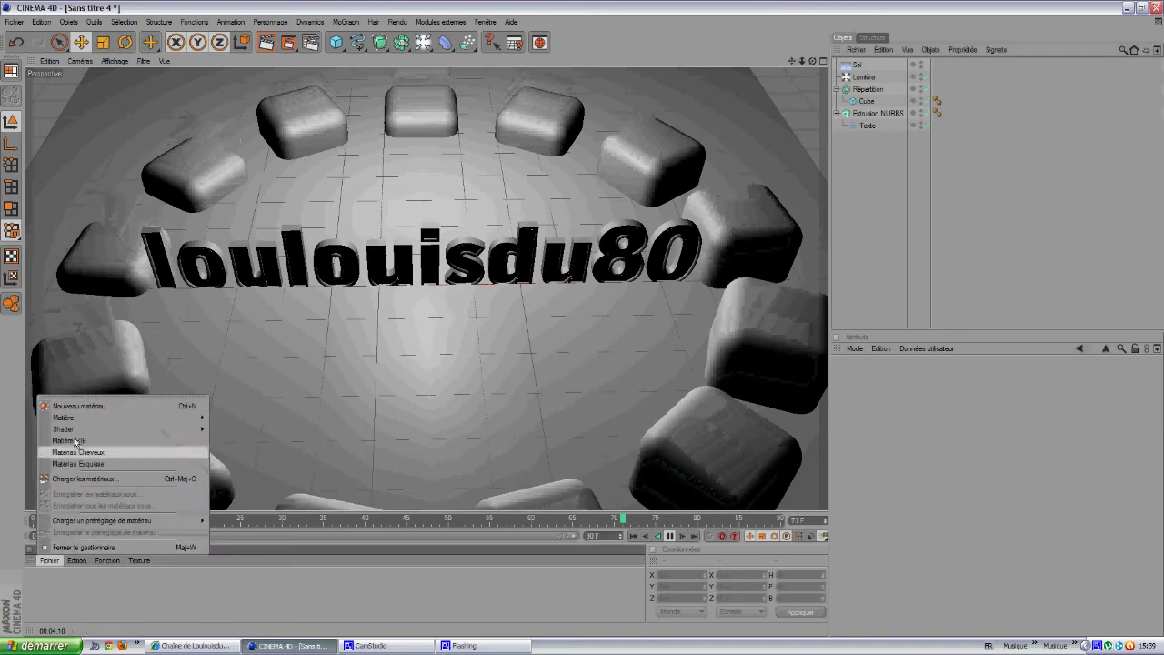
mouse_move(85, 417)
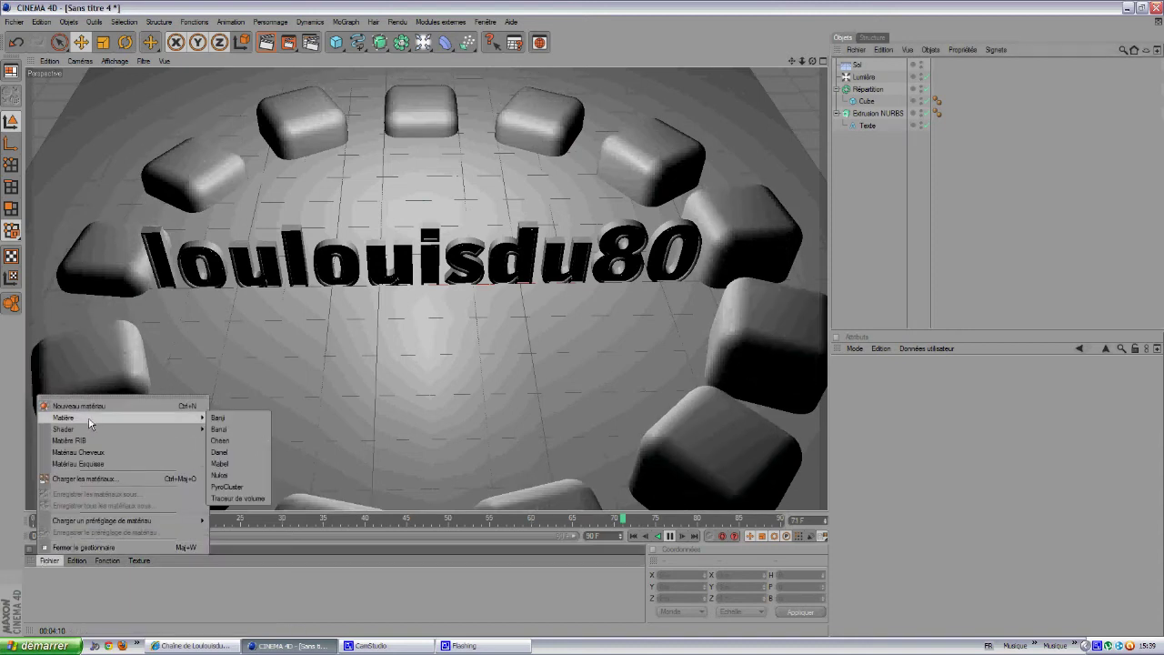
click(223, 428)
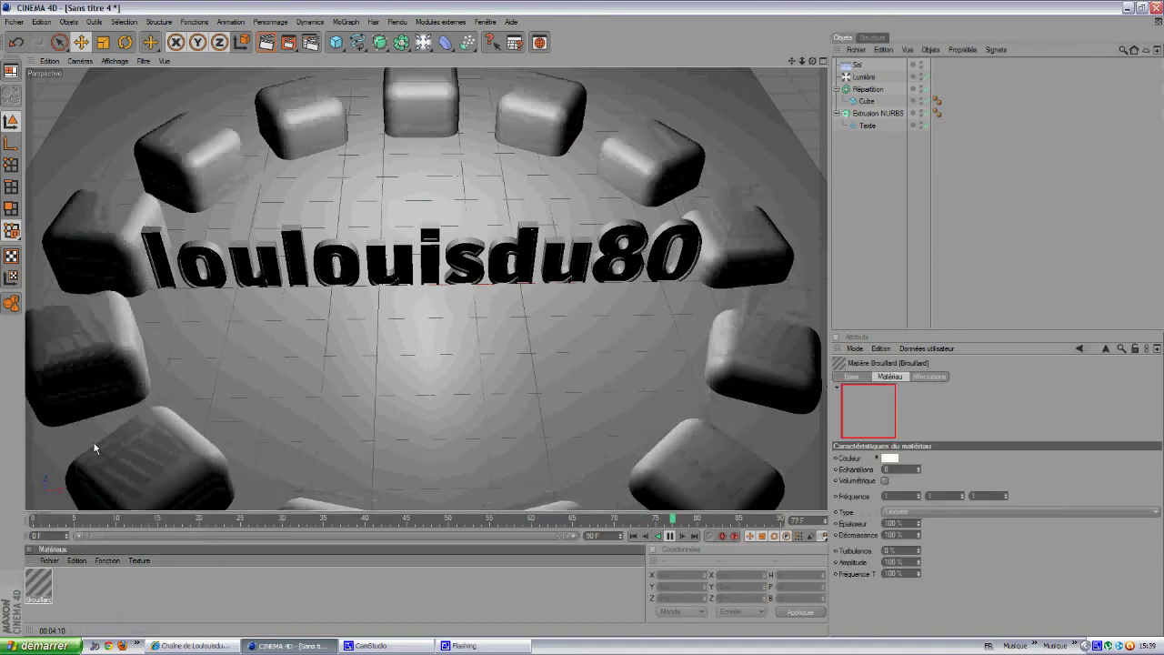
click(50, 561)
mouse_move(91, 430)
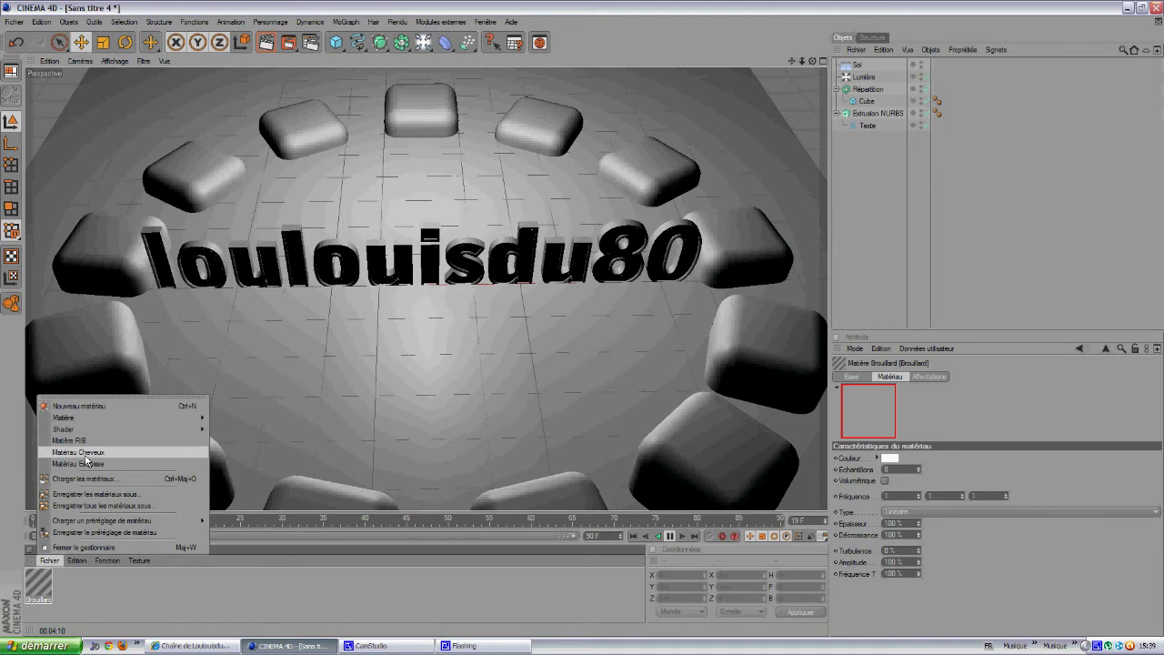
click(88, 454)
click(50, 561)
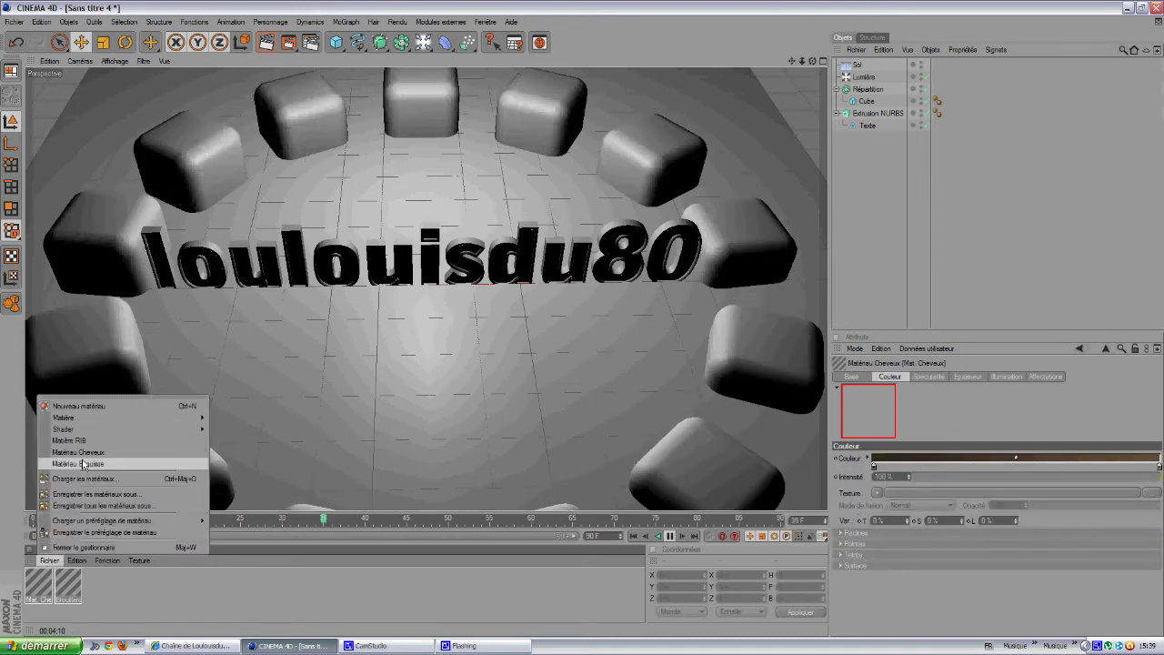
click(86, 464)
click(124, 610)
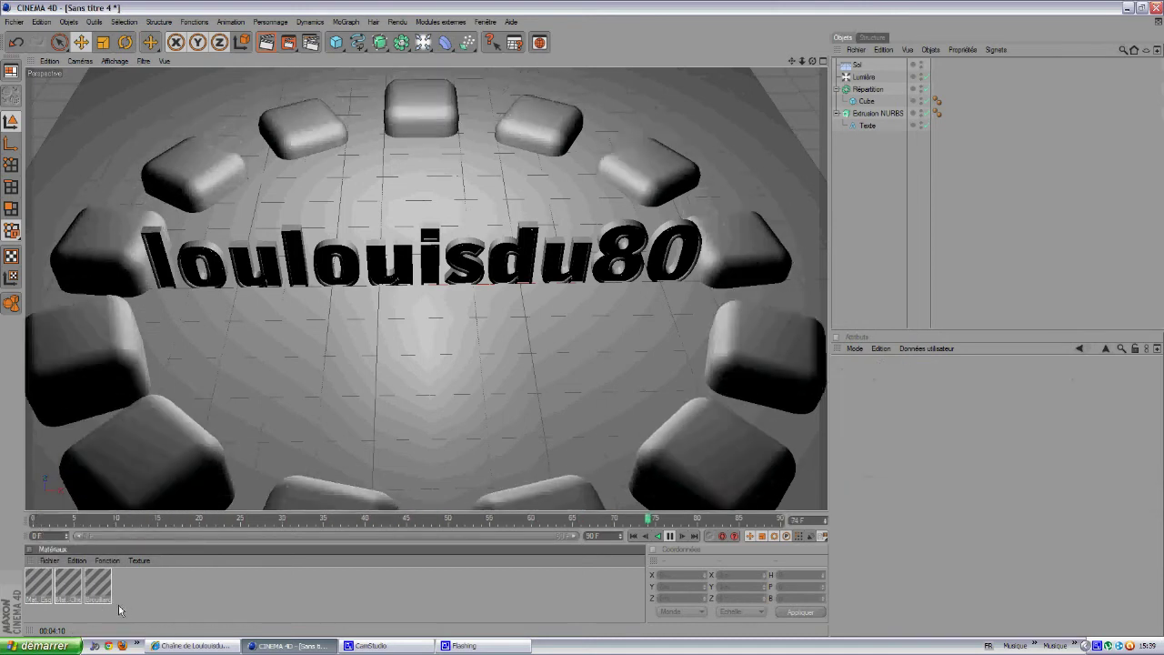
- Create a new standard material
click(50, 560)
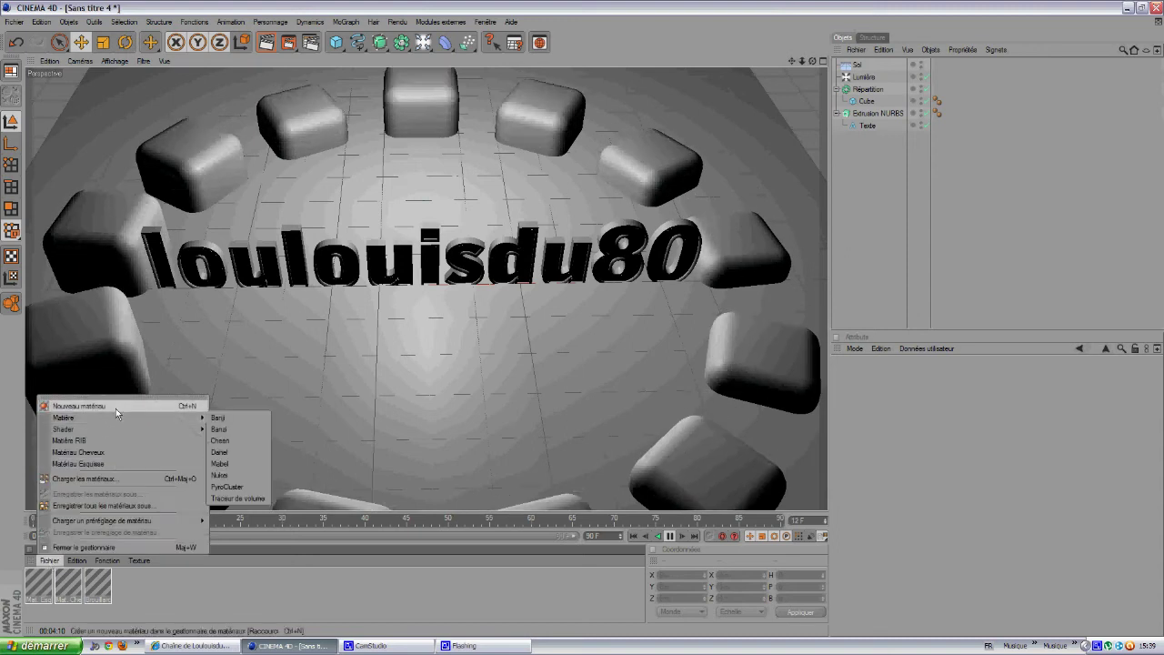
click(107, 560)
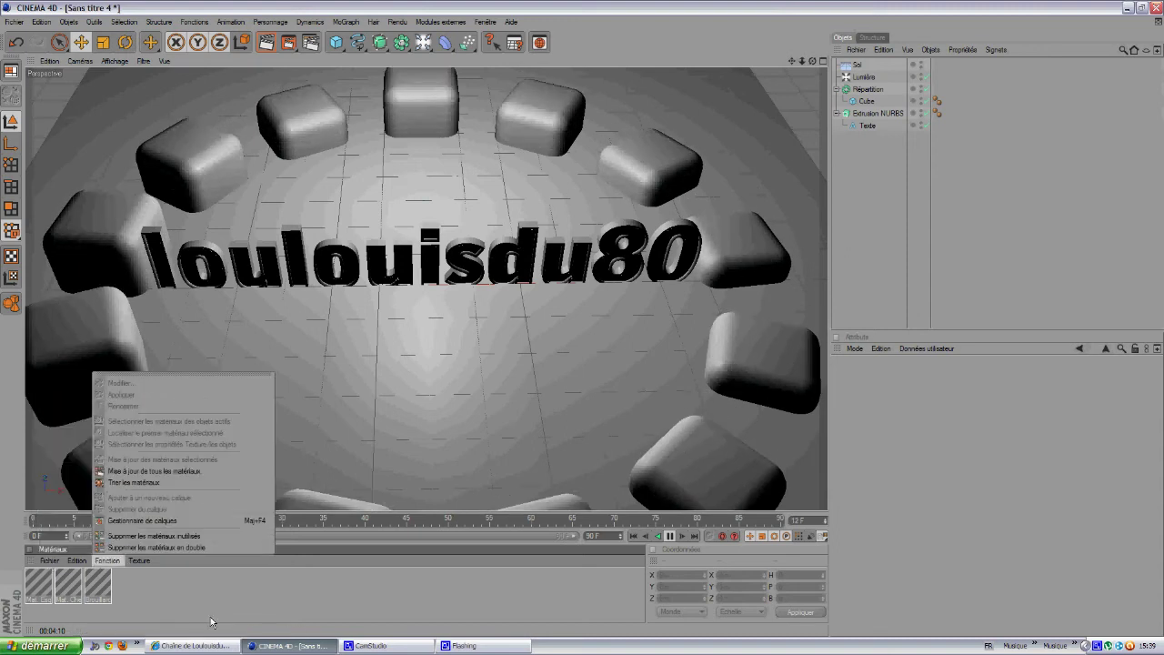
click(212, 608)
click(49, 560)
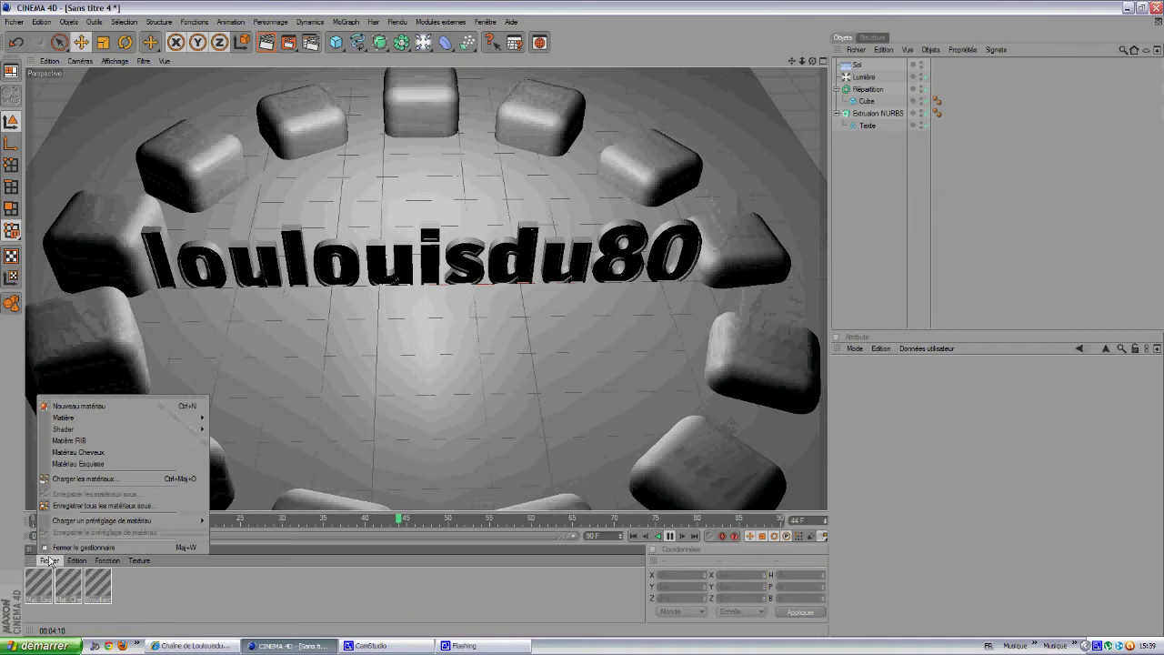
click(78, 406)
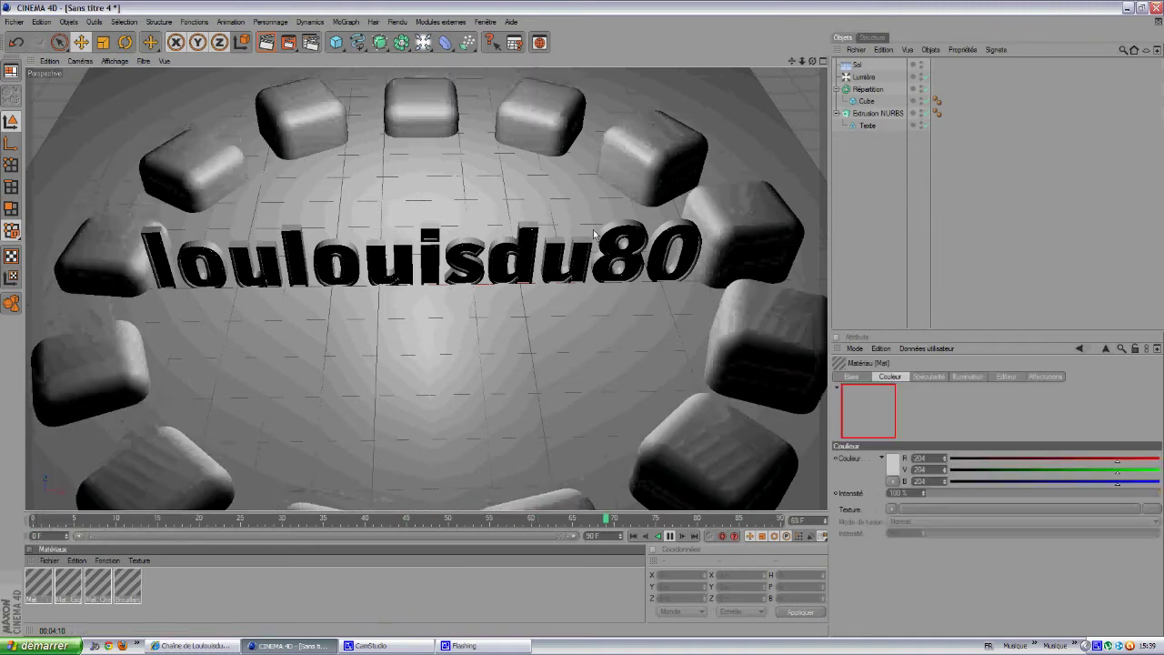
- Set the Mat material's colour to a mid grey of R 117, V 116, B 116
double_click(38, 585)
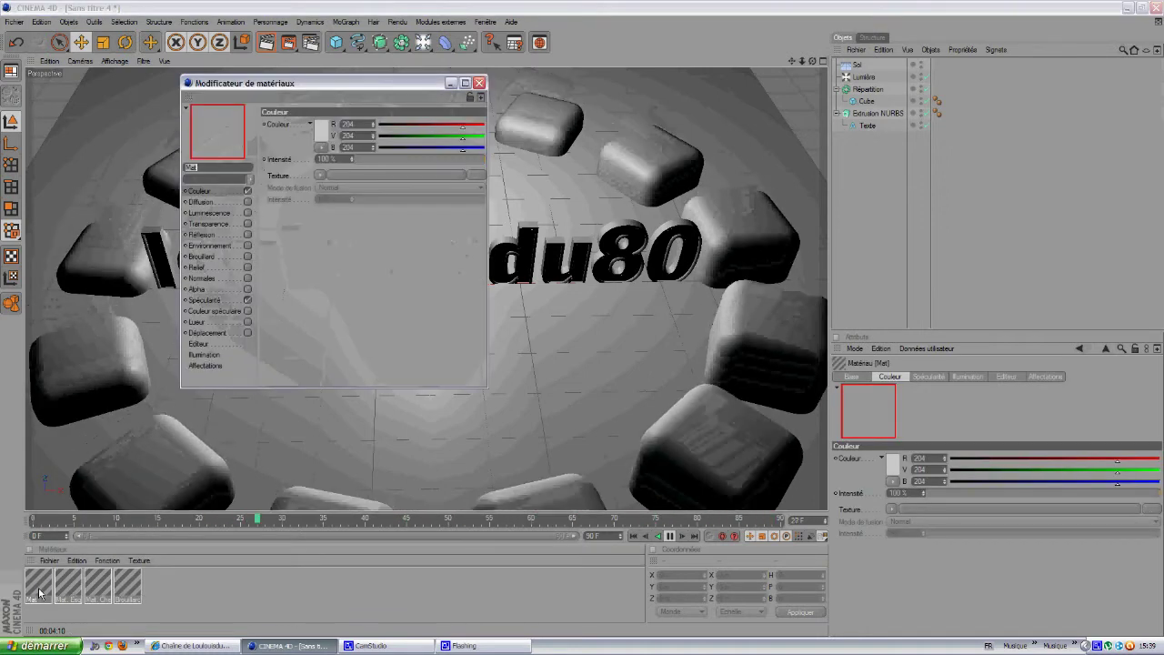
double_click(322, 127)
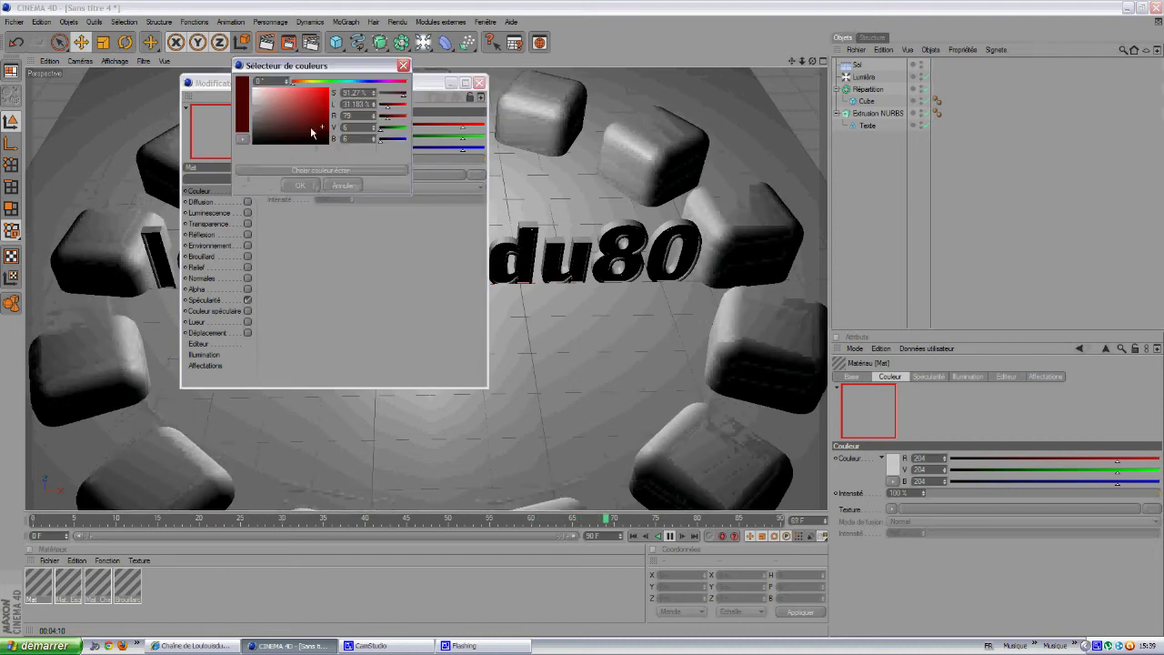
click(255, 111)
drag(256, 115, 255, 127)
click(300, 185)
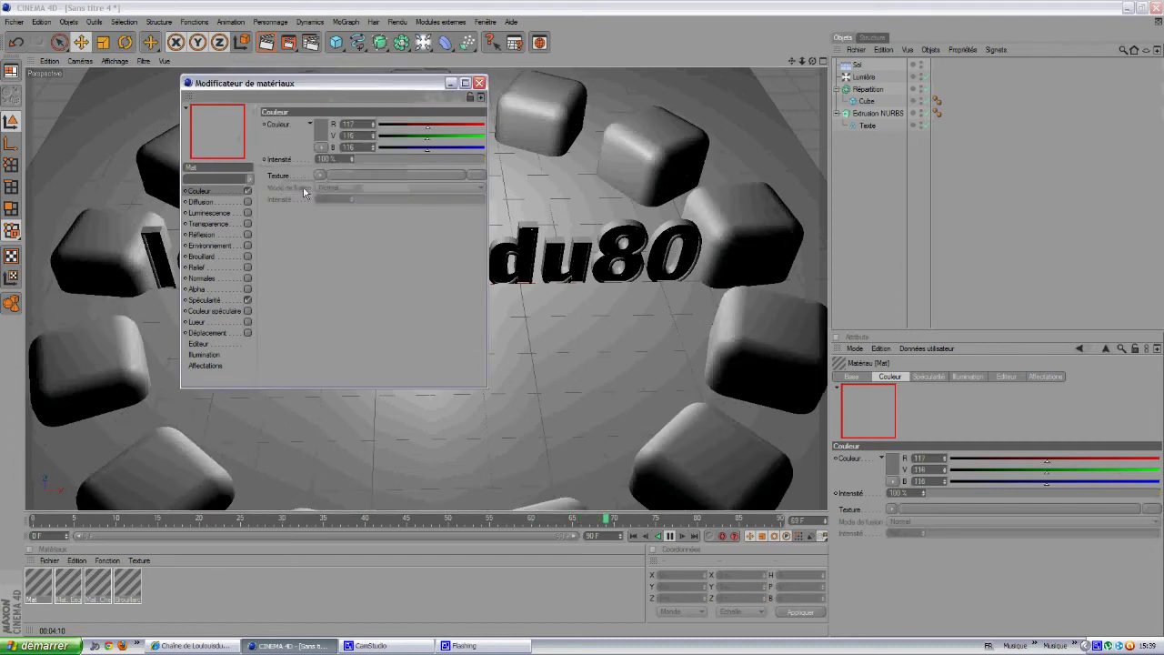
- Enable Réflexion and Lueur on the Mat material and disable its Spécularité
click(200, 201)
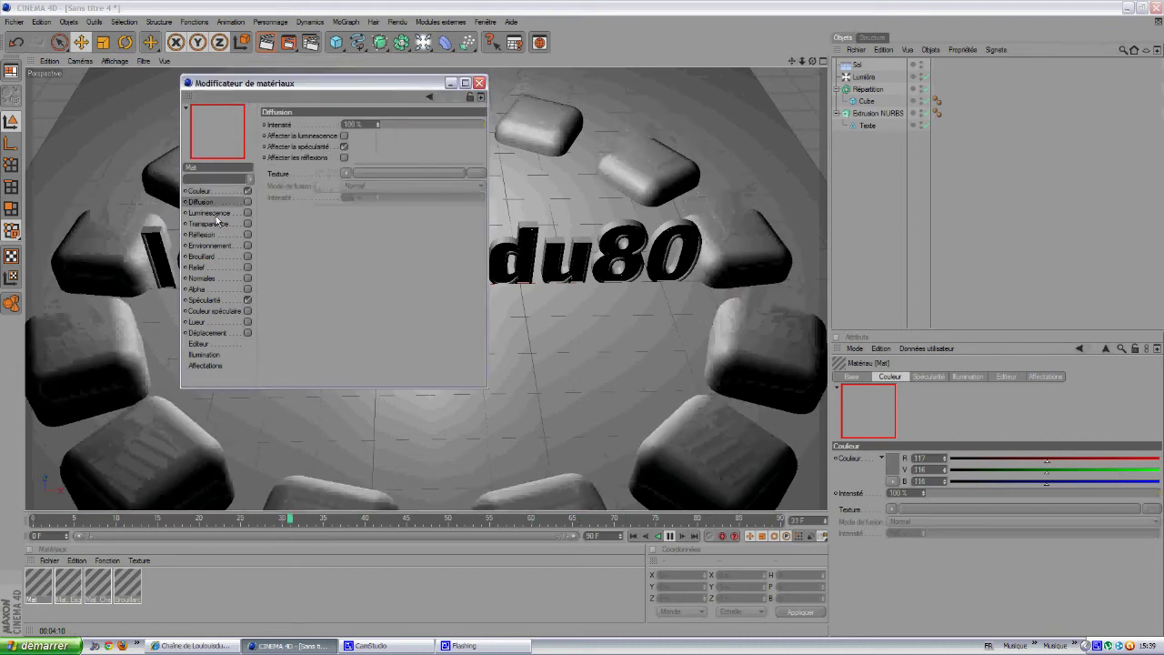
click(247, 233)
click(247, 299)
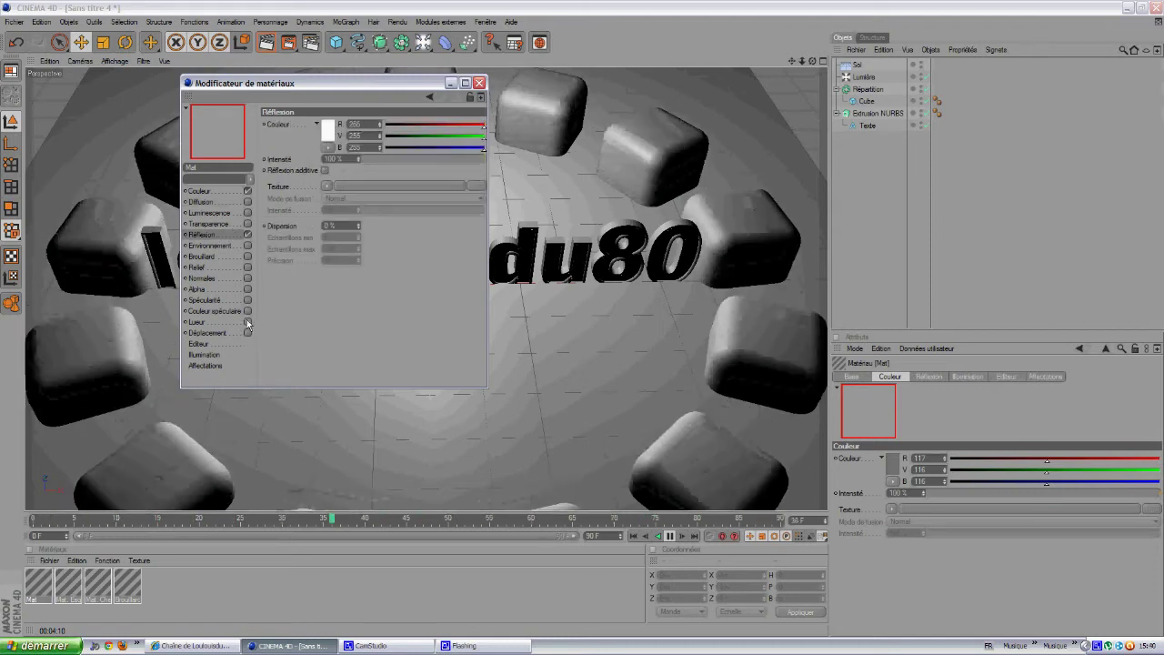
click(247, 322)
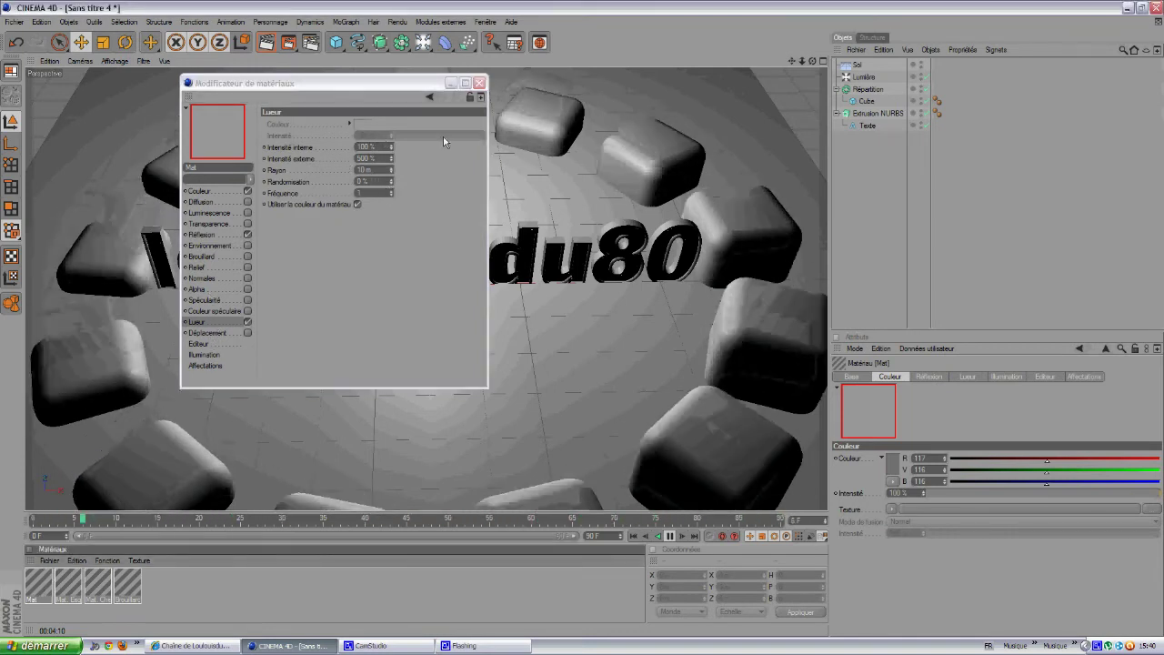
click(479, 83)
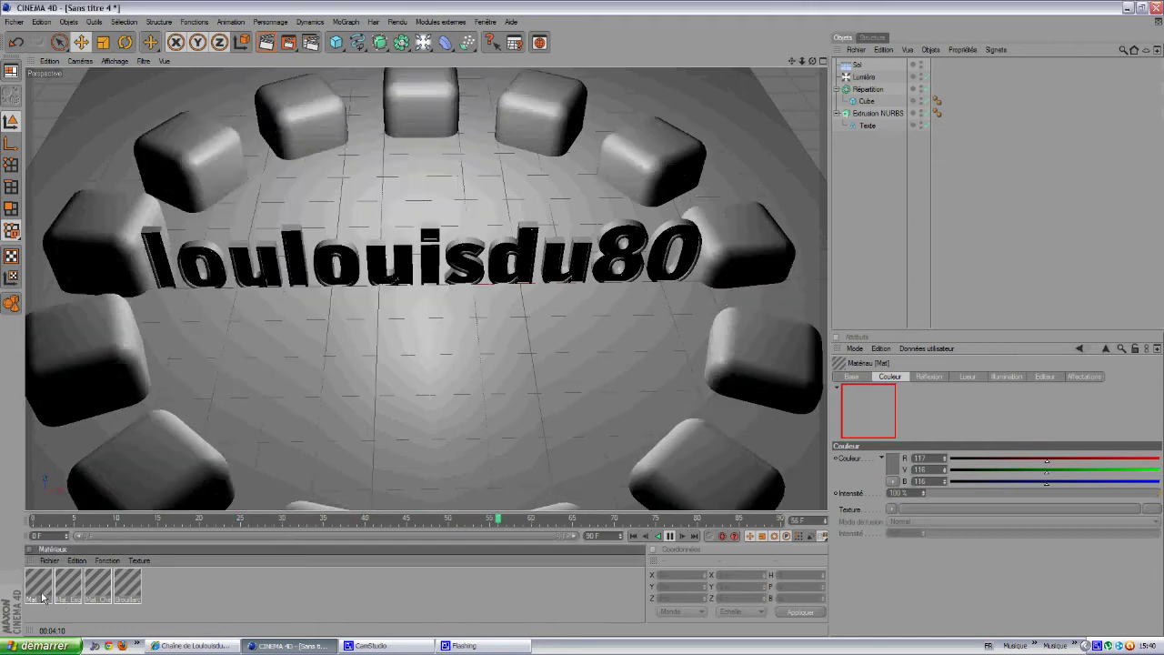
- Set the Mat material's reflection intensity to 20 %
double_click(40, 593)
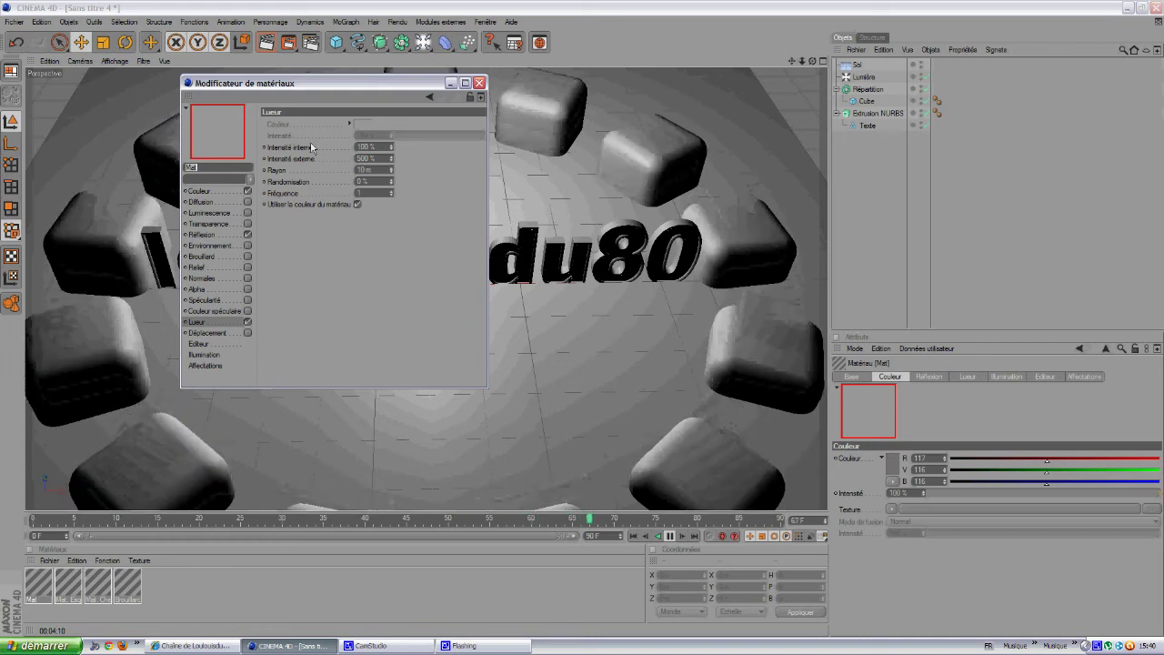
click(200, 235)
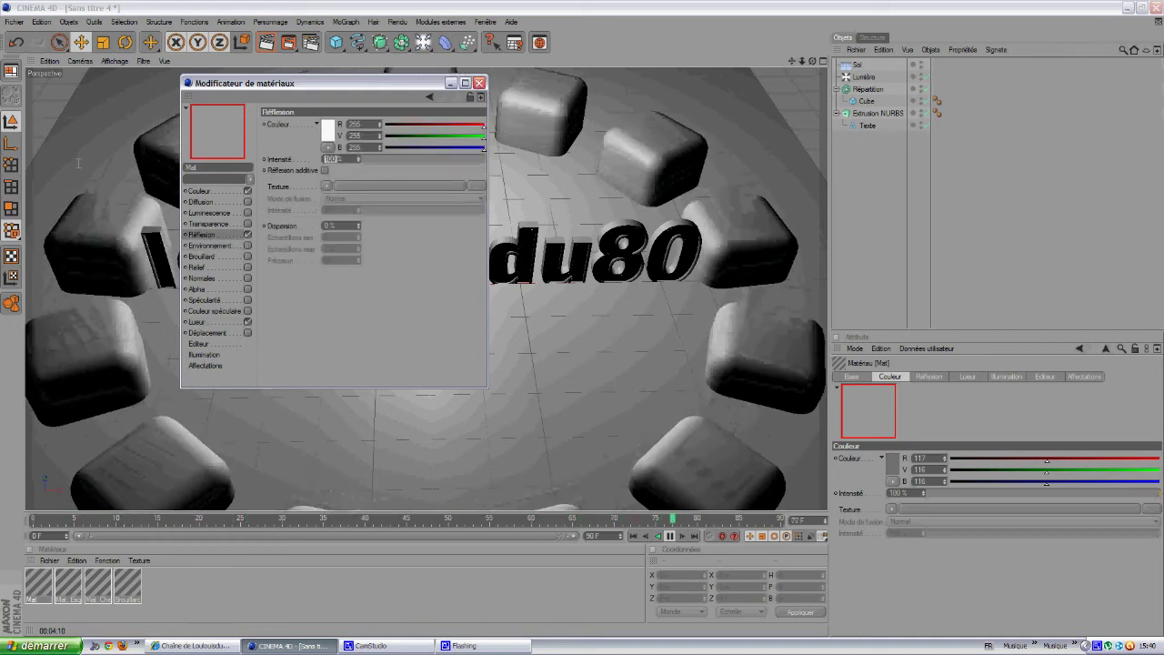
text(20)
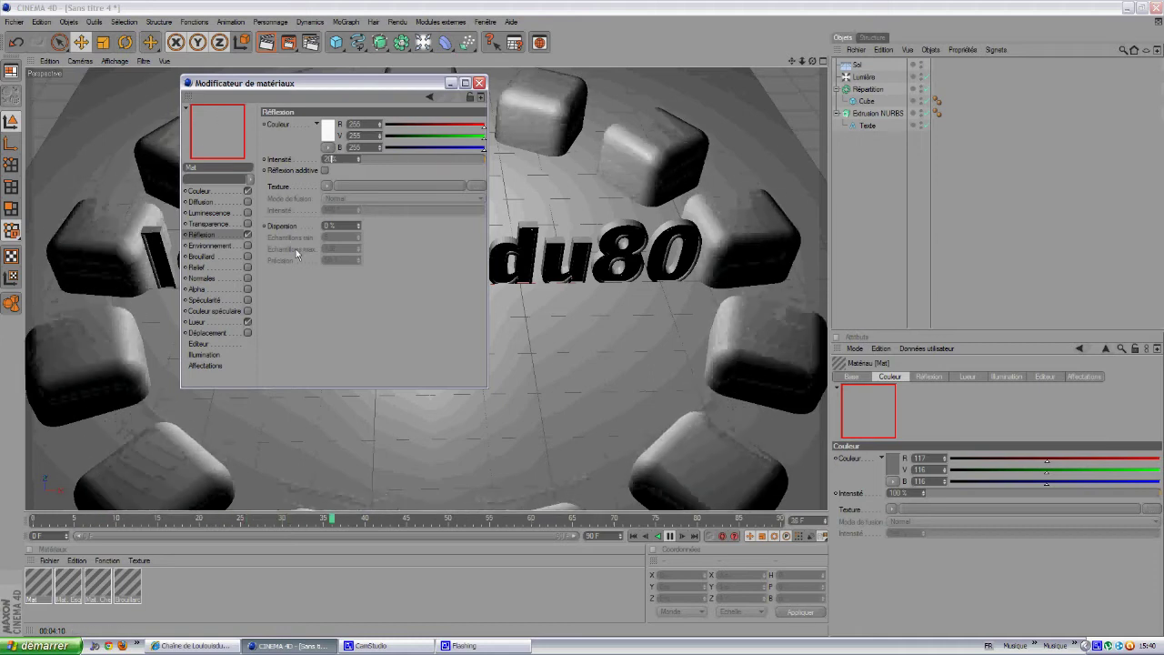
click(479, 82)
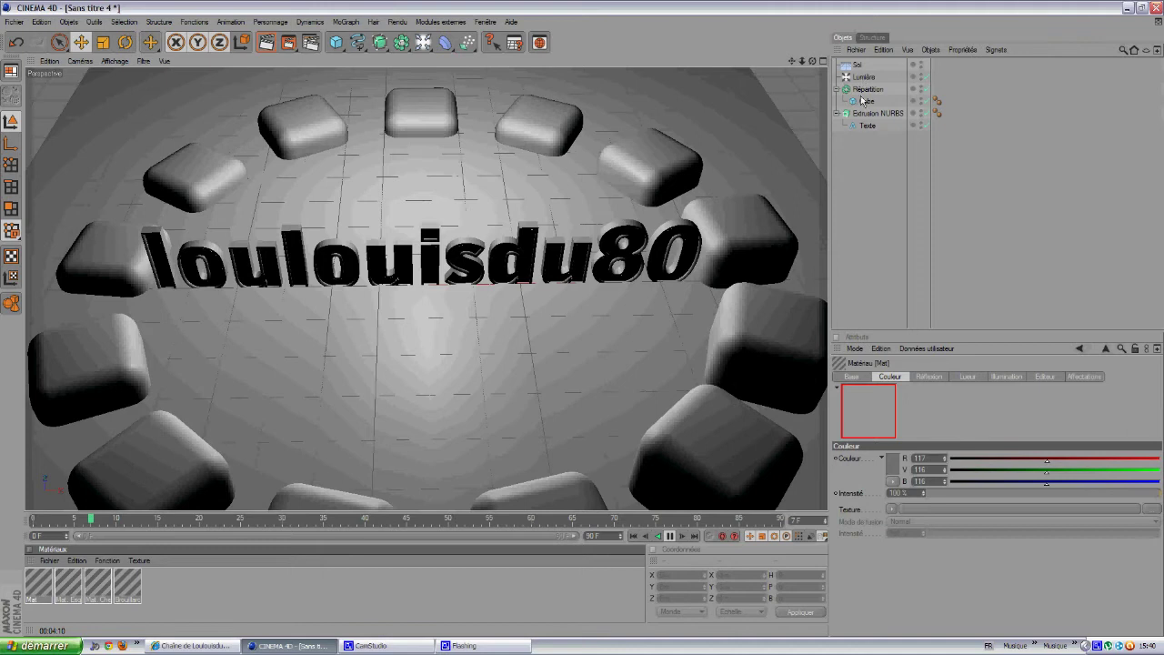
- Apply the Mat material to the Texte object and stop the animation playback
drag(868, 129, 868, 127)
click(876, 199)
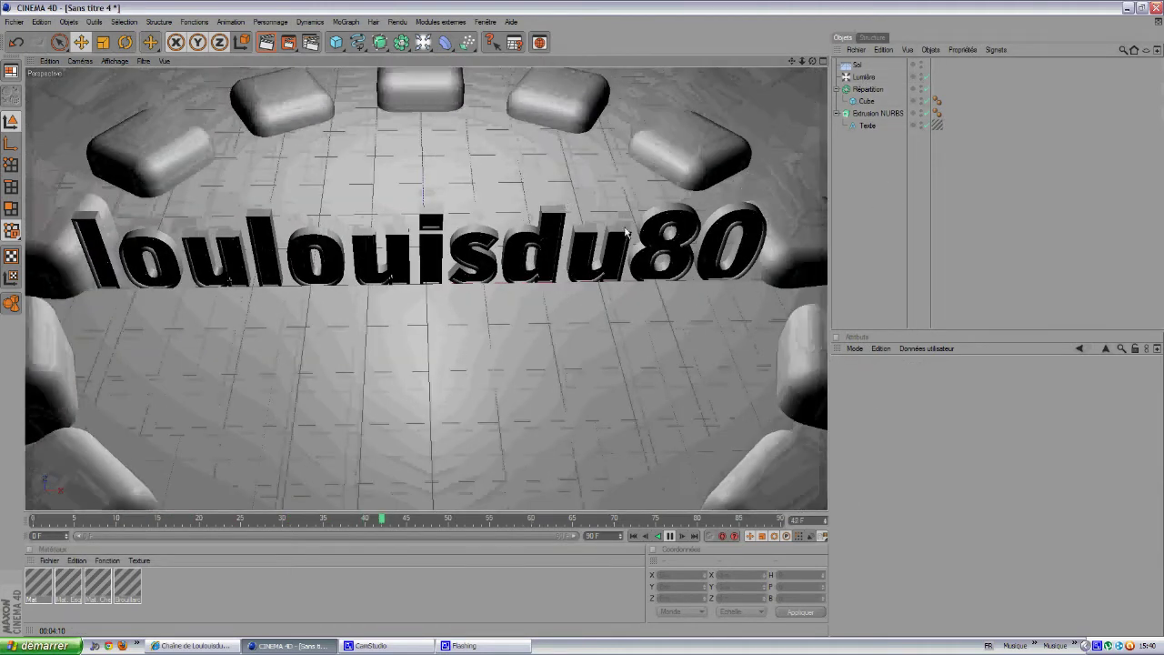
click(687, 532)
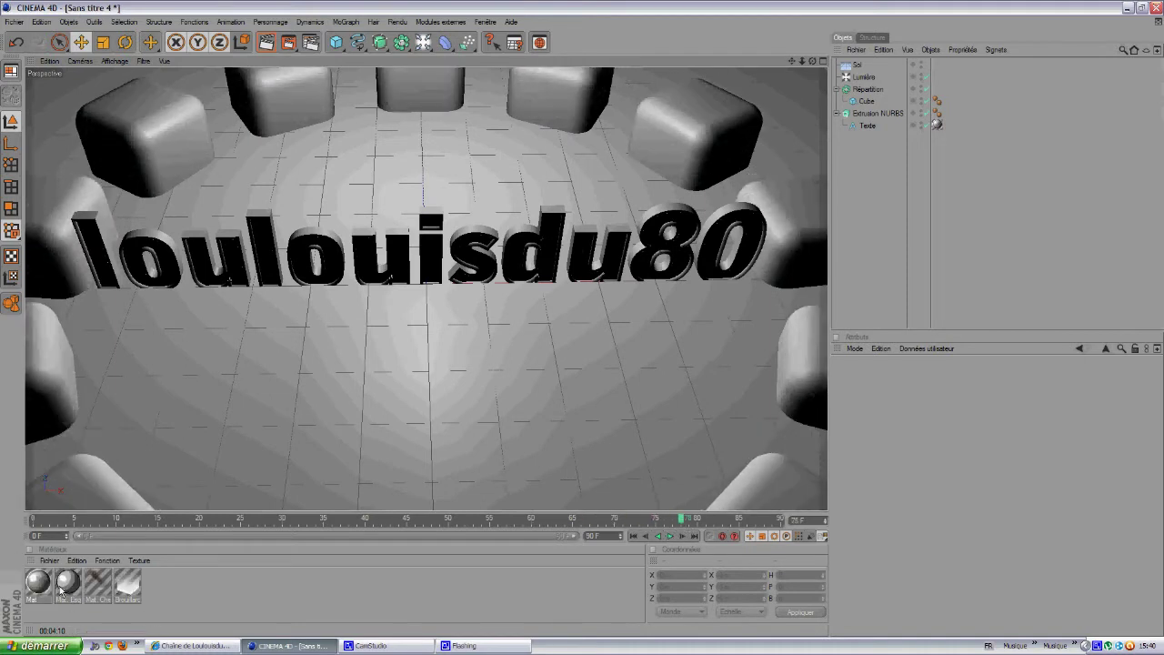
- Set the Mat material's glow to an internal intensity of 50 % and an external intensity of 1000 %
double_click(40, 588)
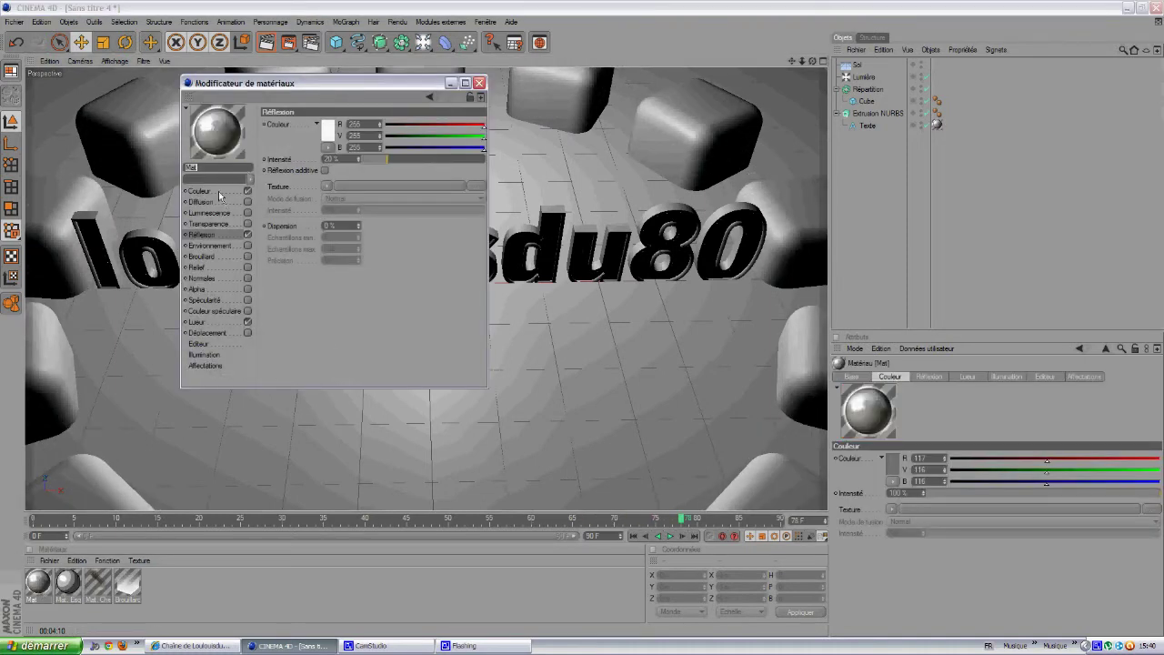
click(219, 192)
click(227, 235)
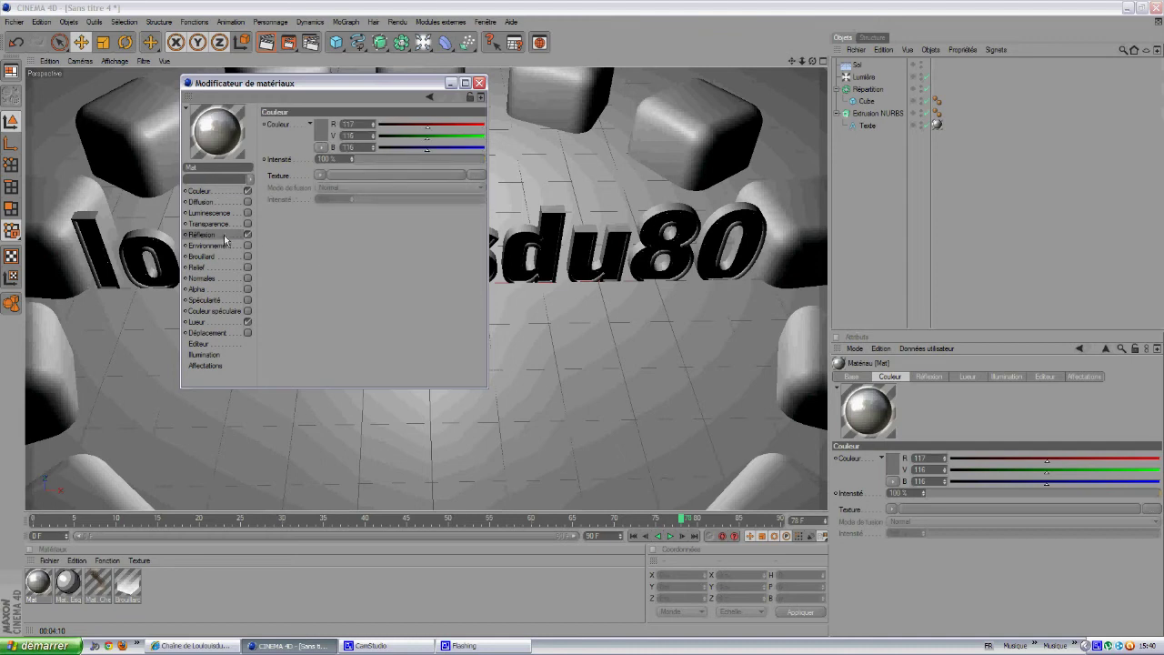
click(222, 320)
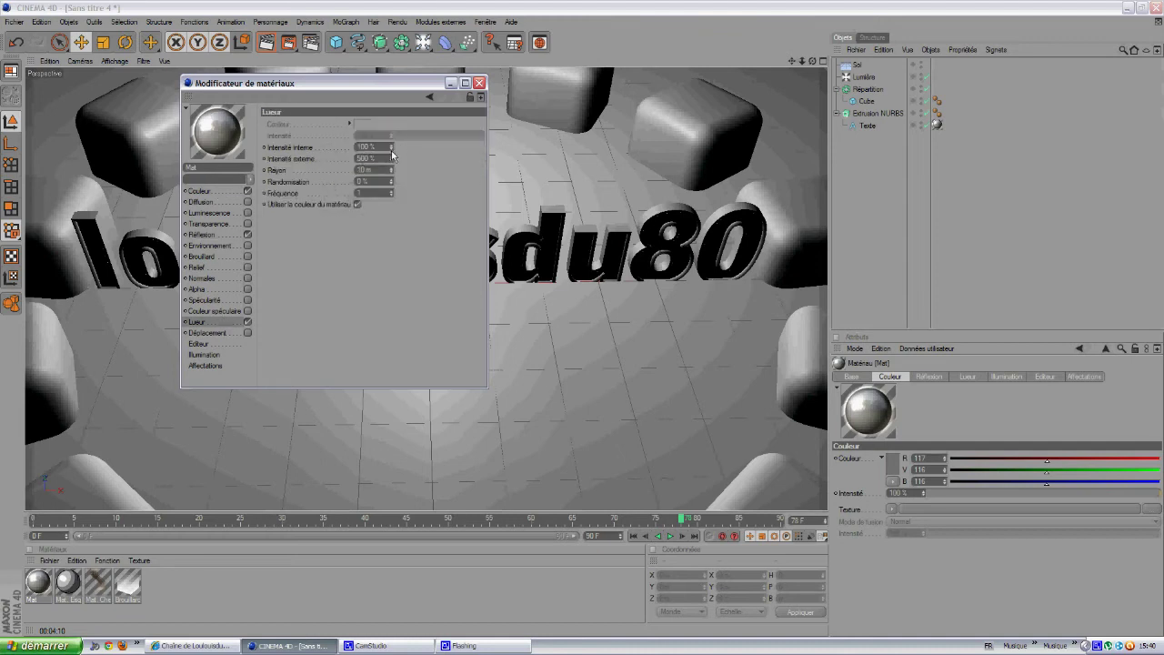
drag(392, 149, 388, 150)
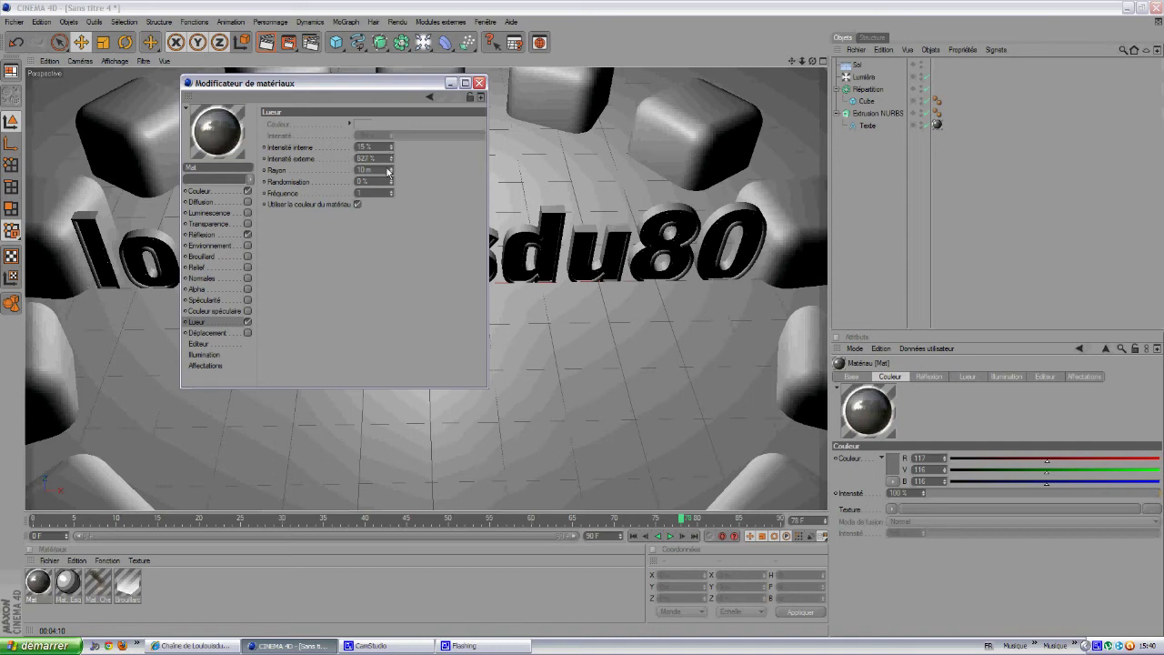
drag(393, 160, 390, 159)
text(50)
key(Return)
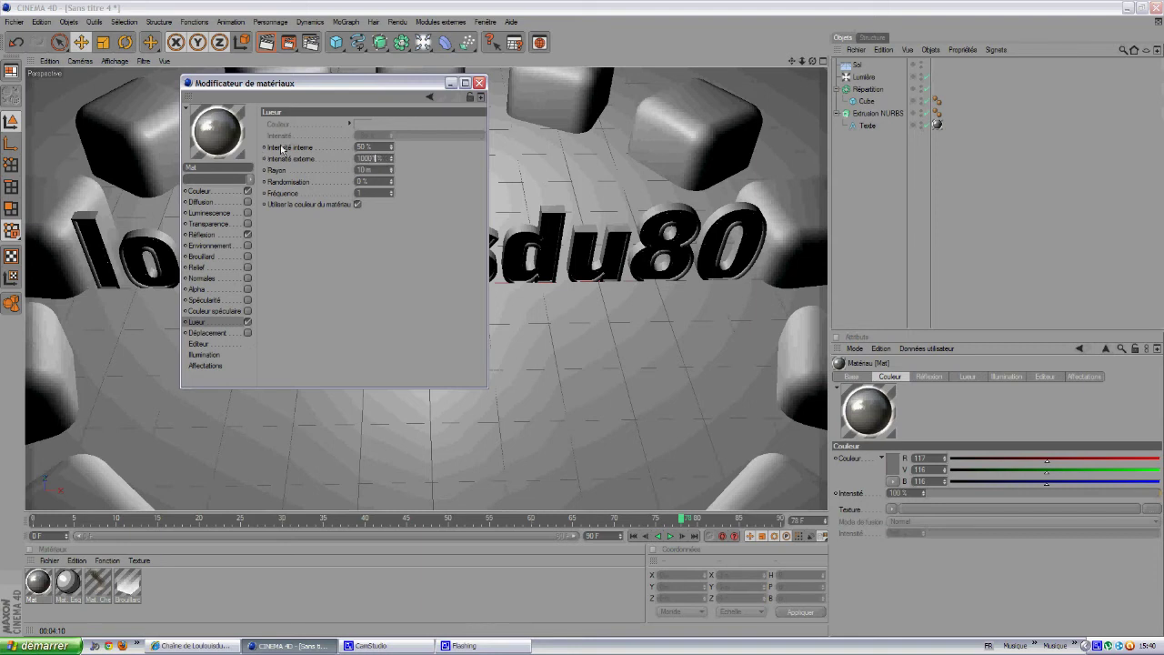
key(Return)
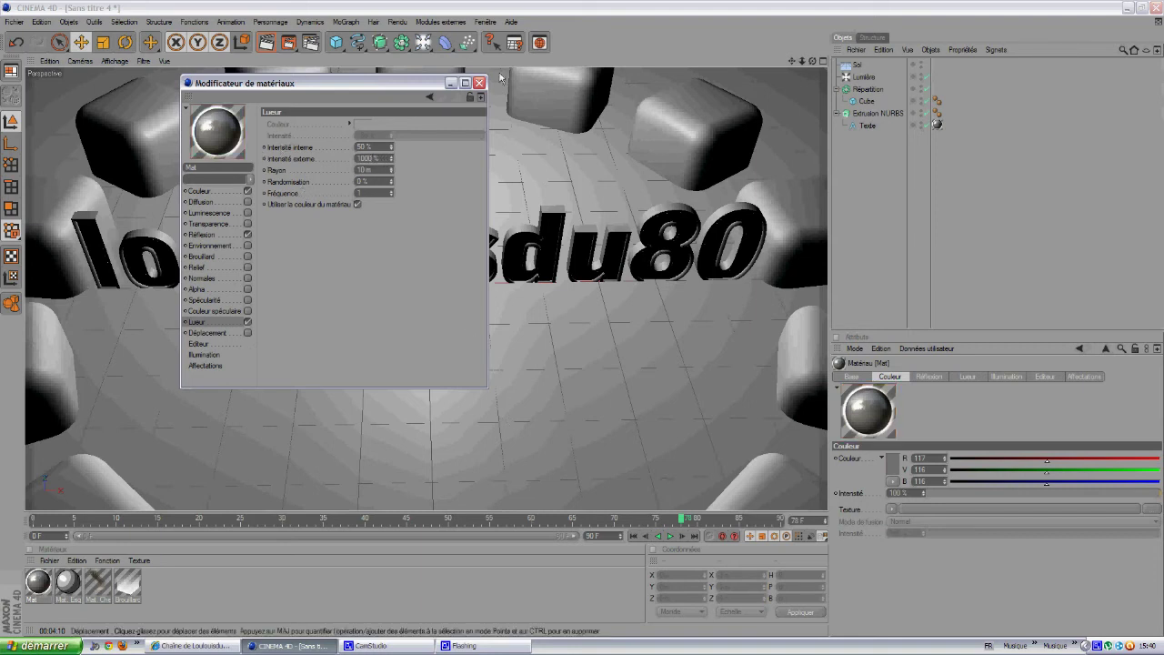
click(479, 83)
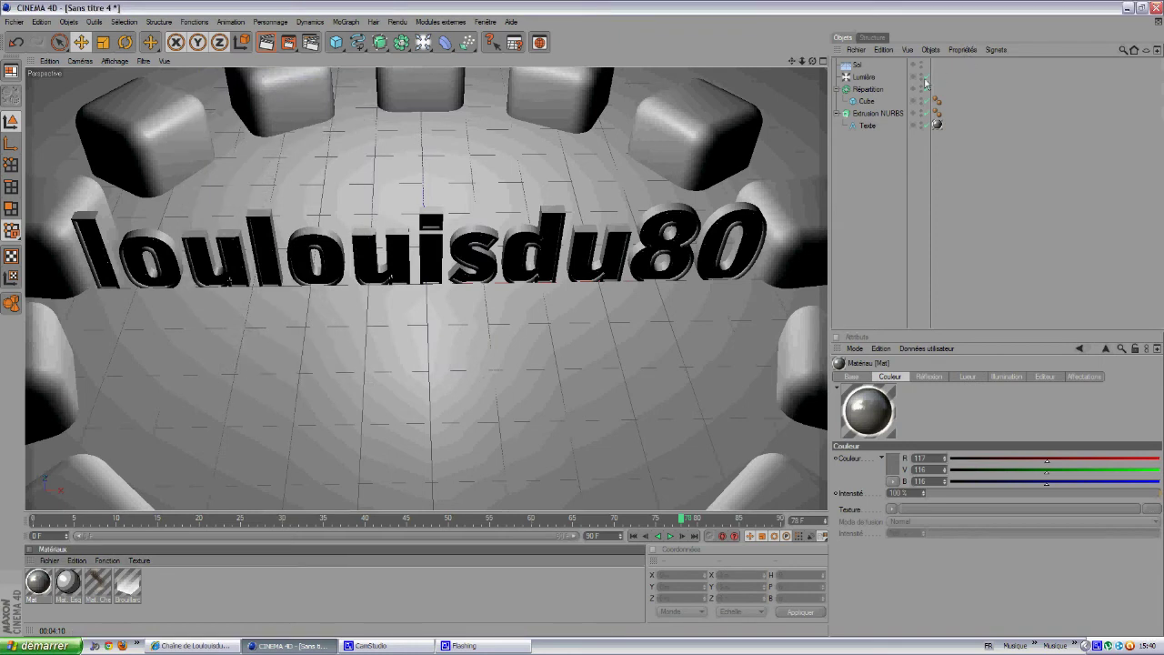
- Apply the Esquisse material to the Répartition array and move the Mat material to the end of the material list
ctrl+drag(936, 125, 952, 129)
key(Delete)
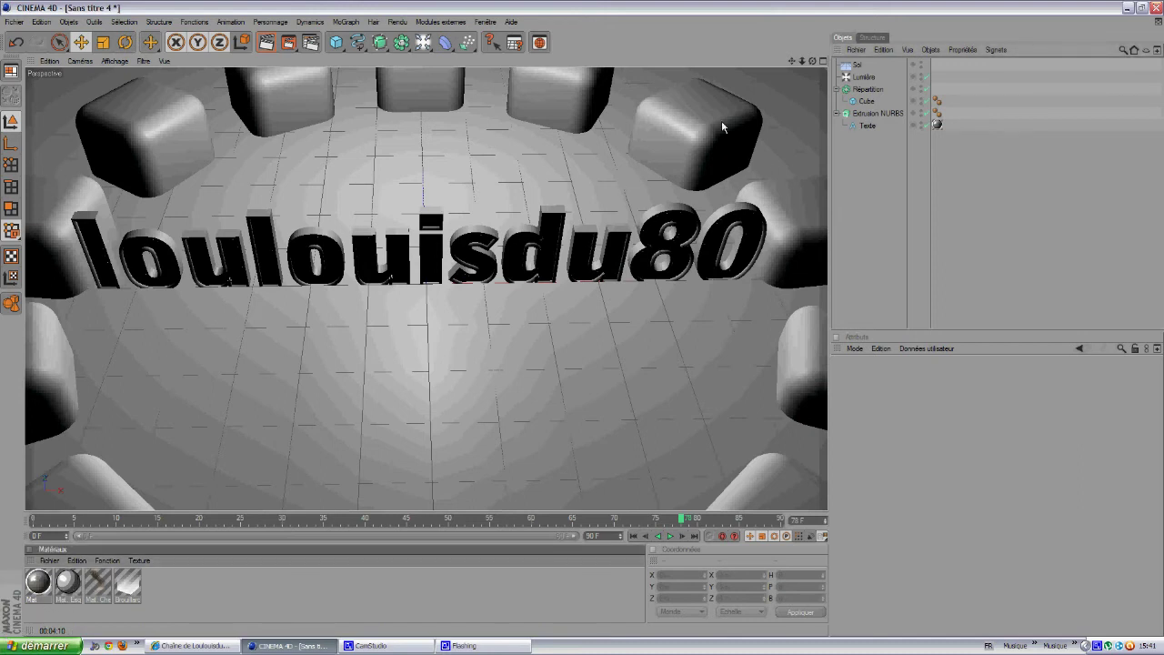
drag(862, 99, 854, 89)
click(837, 90)
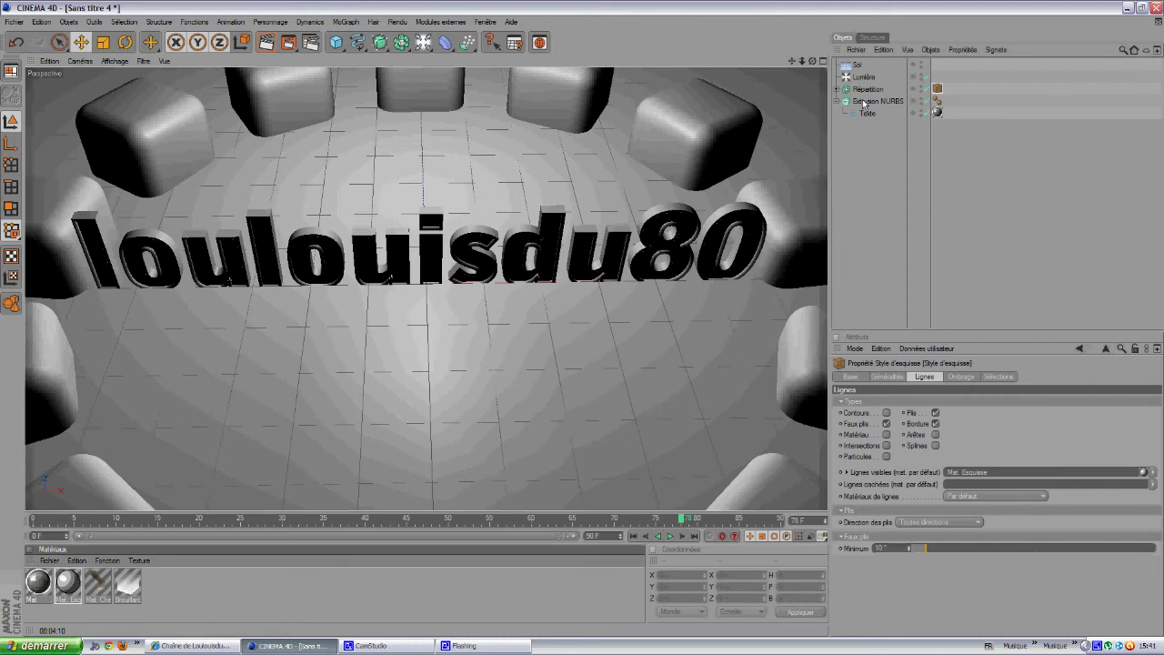
drag(141, 586, 143, 589)
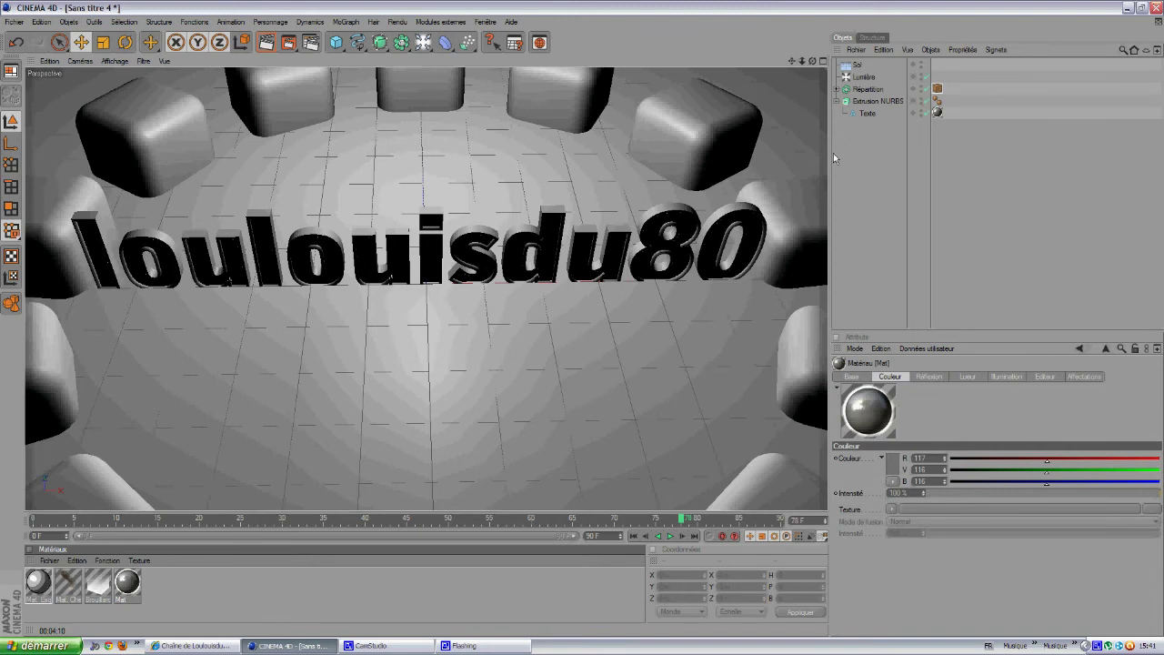
- Apply the Cheveux material to the Extrusion NURBS and the Brouillard material to Sol
drag(867, 107, 868, 105)
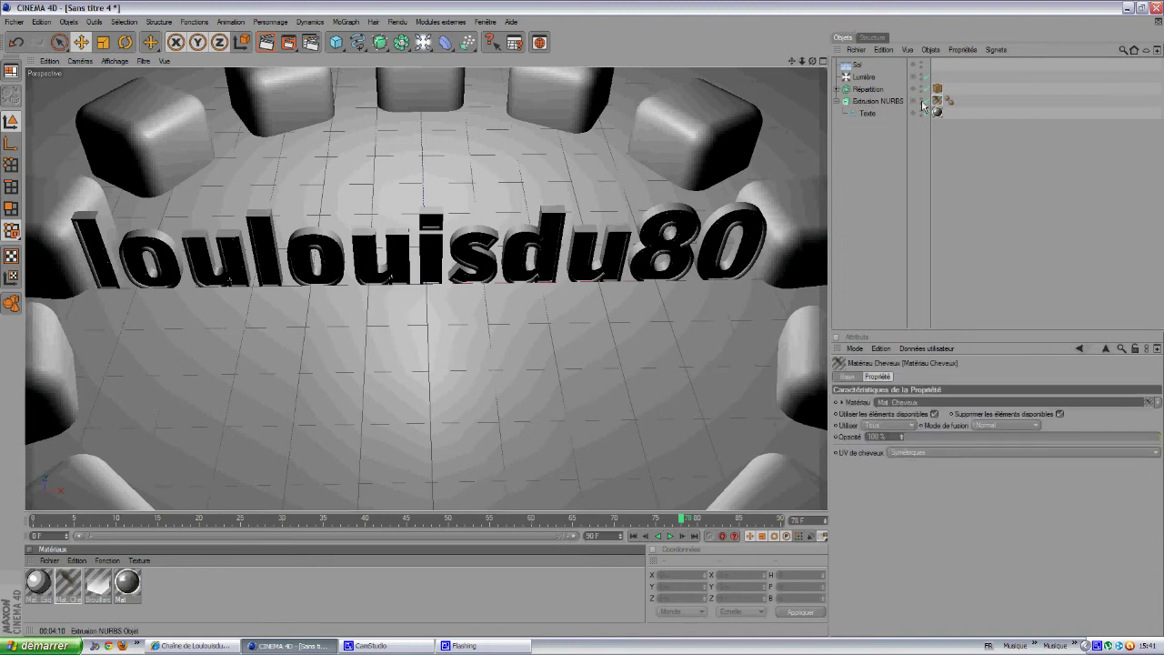
click(836, 101)
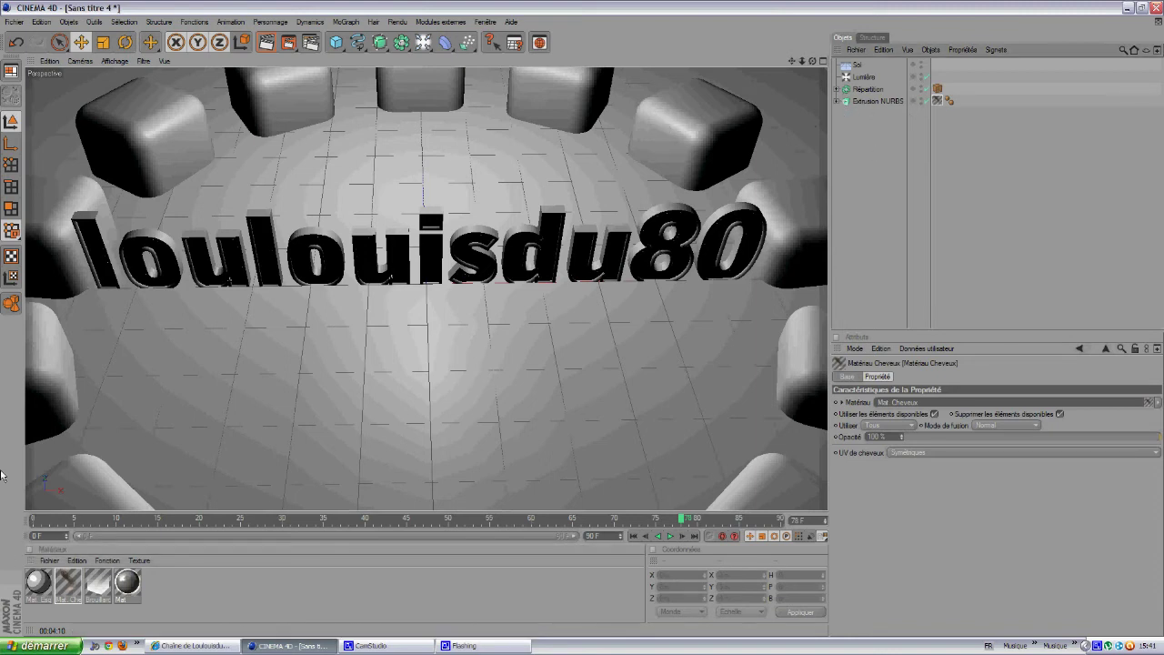
click(100, 587)
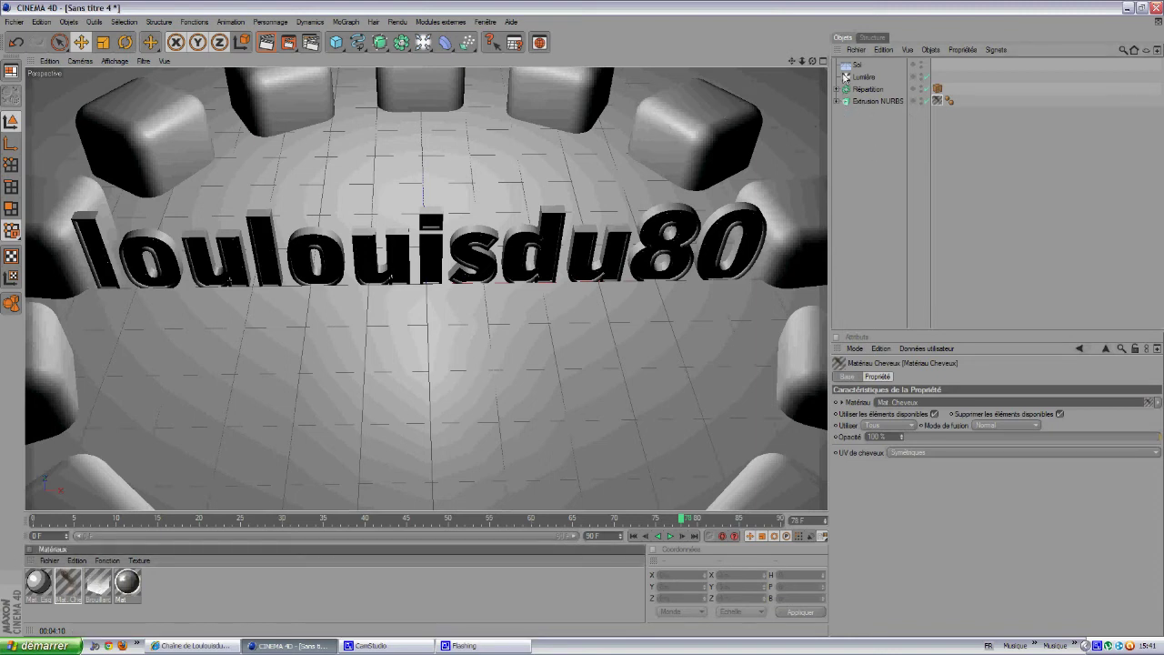
drag(857, 69, 856, 66)
click(968, 171)
- Render a preview of the perspective view with the whole cube ring framed at an angle
scroll(457, 197, down, 5)
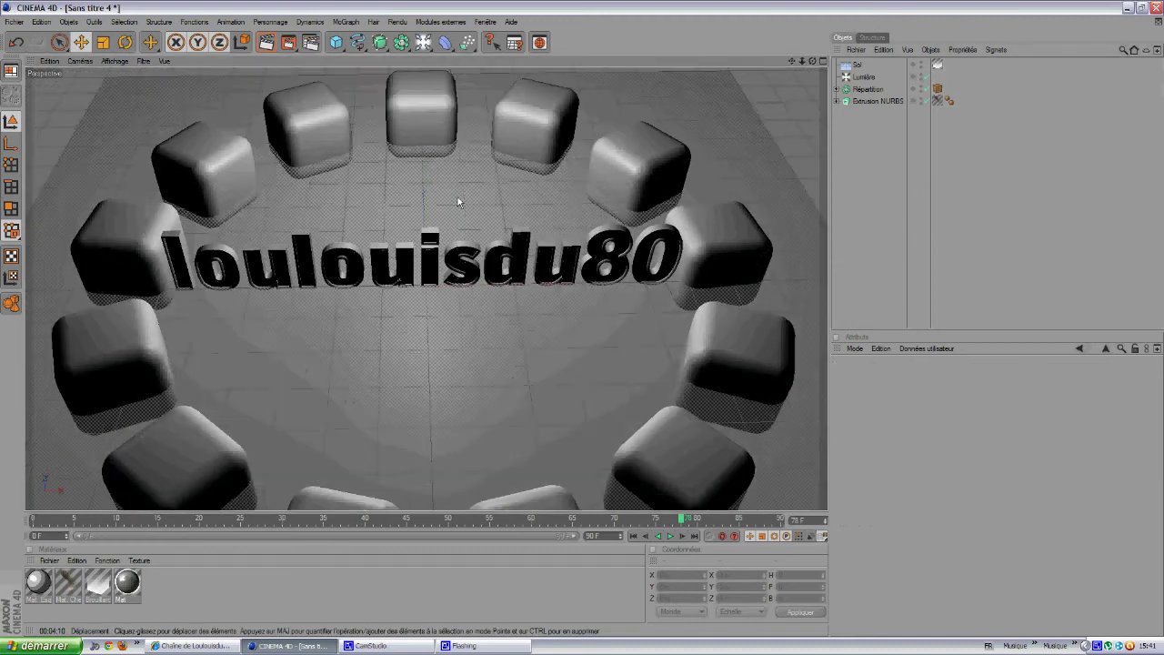
drag(812, 61, 509, 300)
click(267, 41)
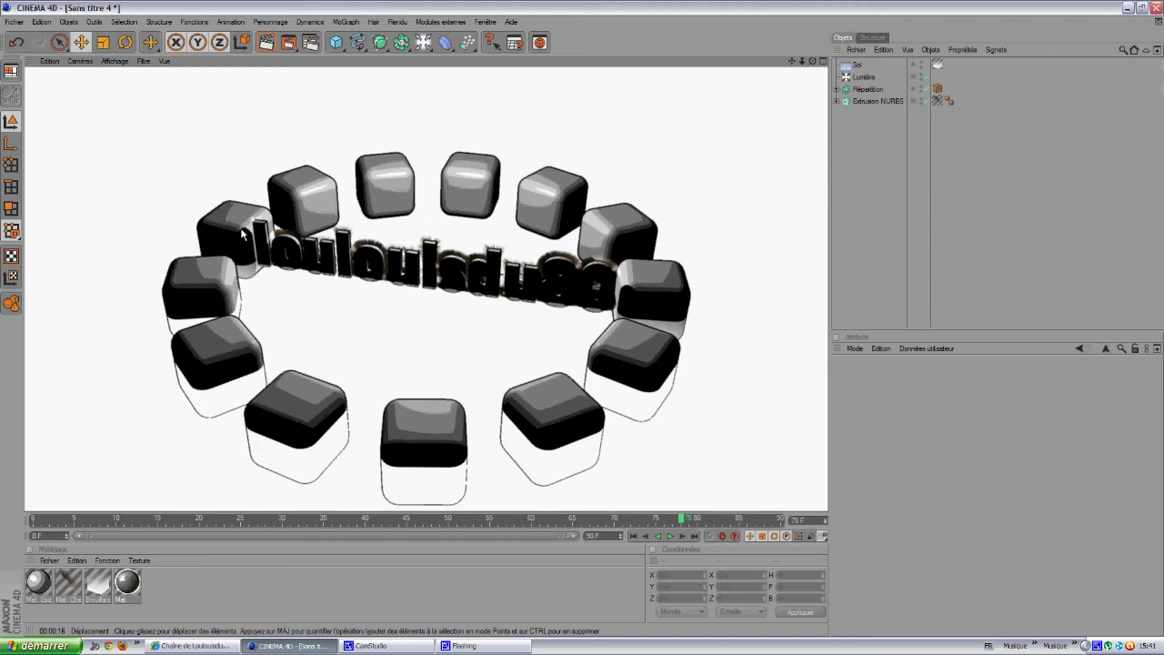
click(13, 21)
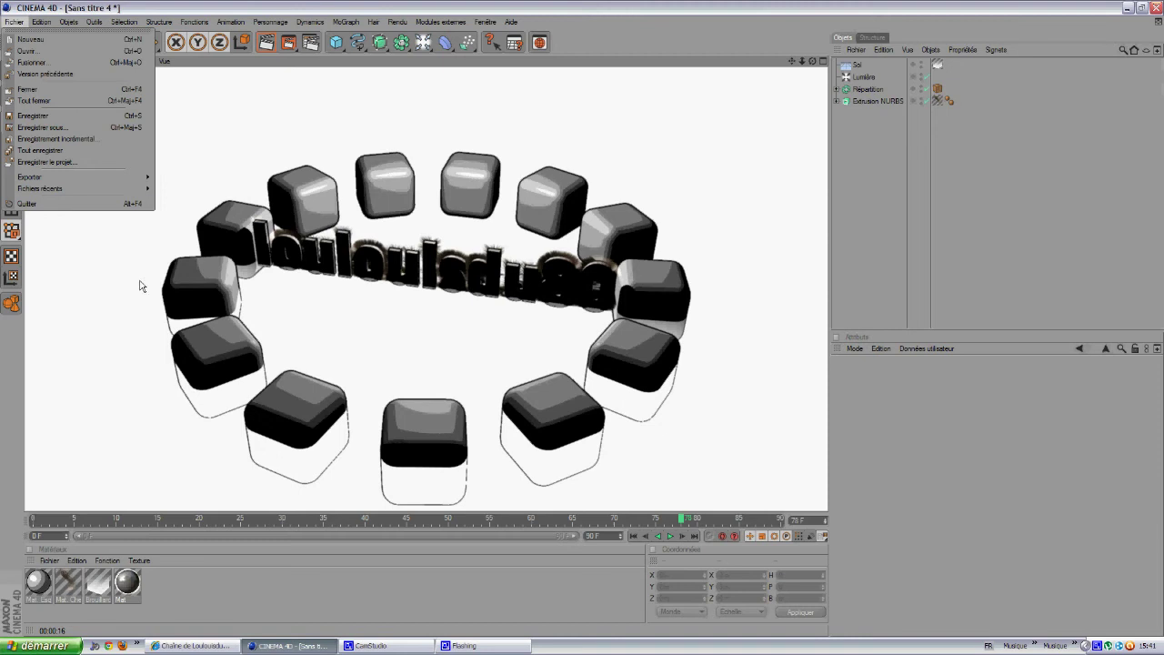
click(174, 55)
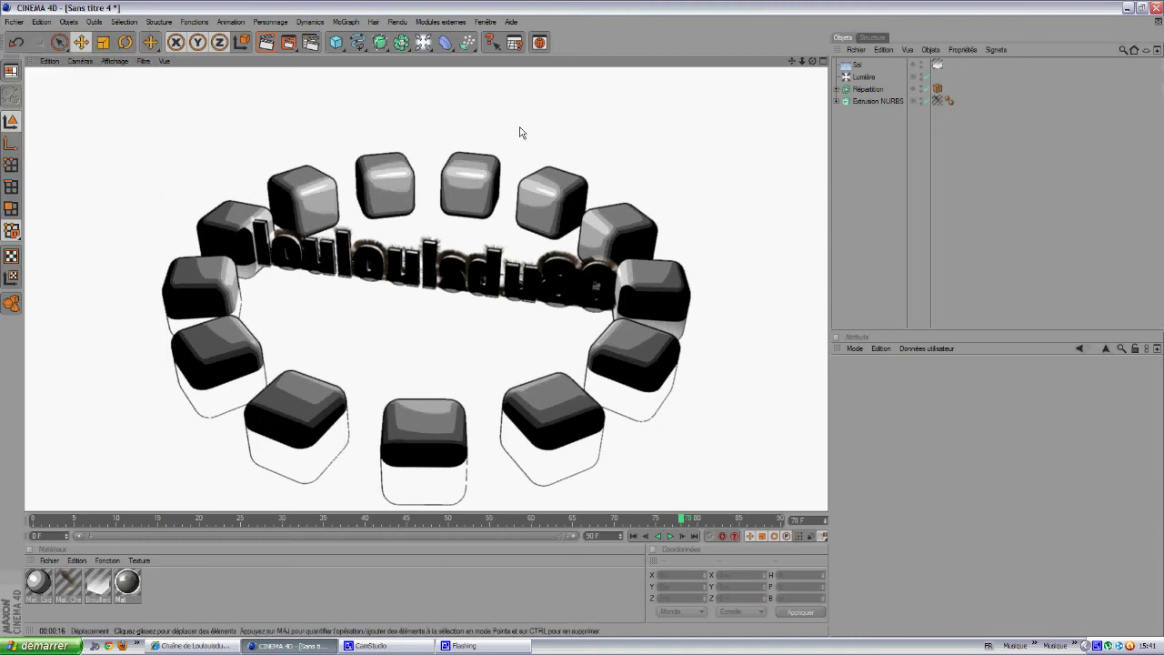
- Maximise the perspective viewport so it fills the whole program window
click(1157, 28)
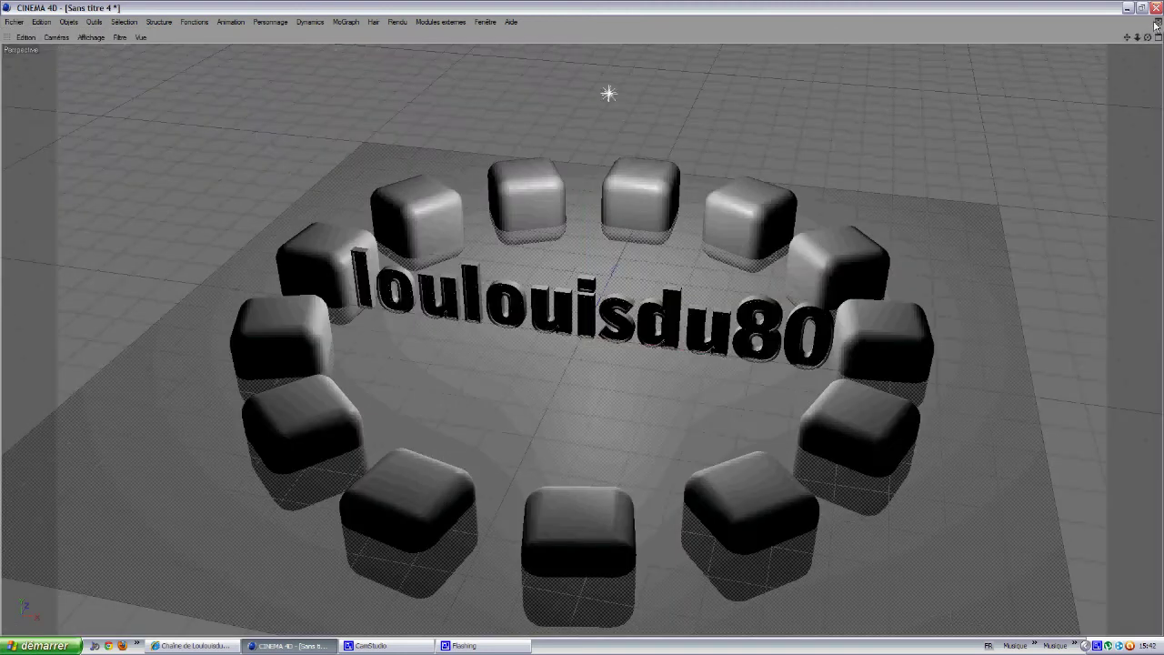
click(1157, 27)
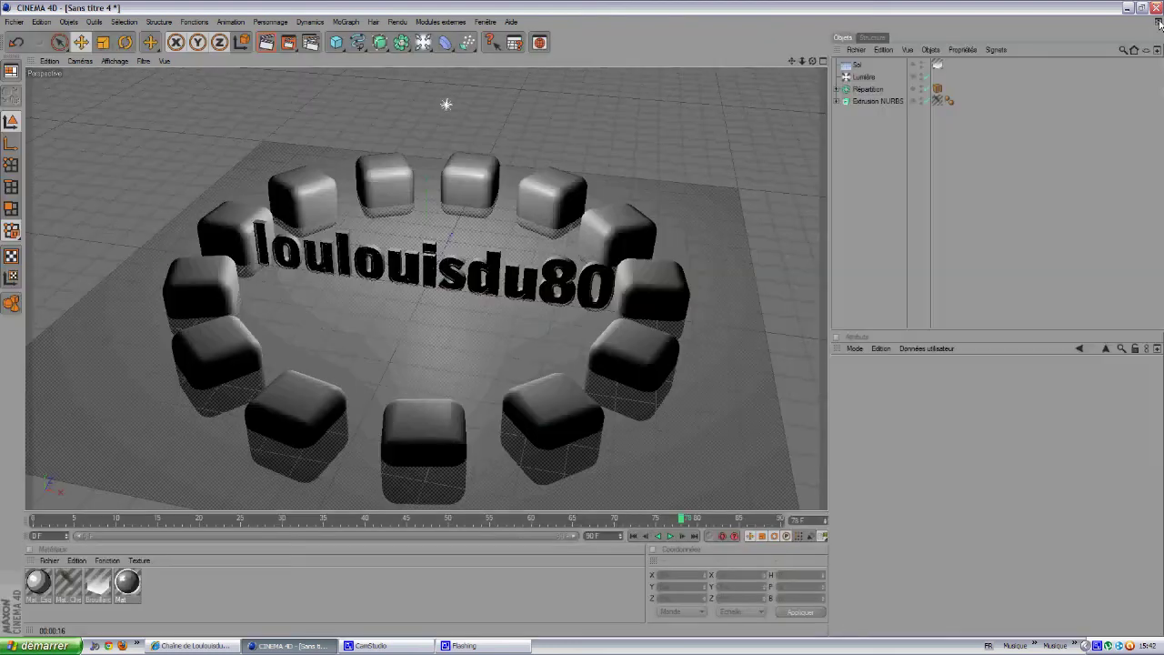
click(1157, 27)
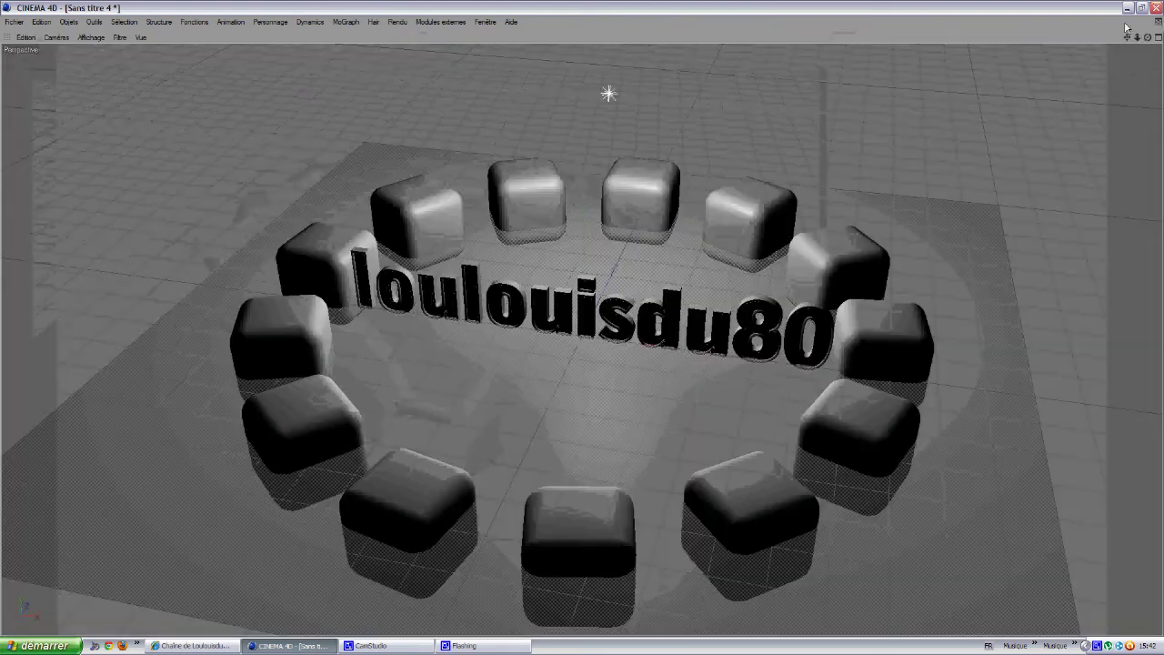
click(80, 38)
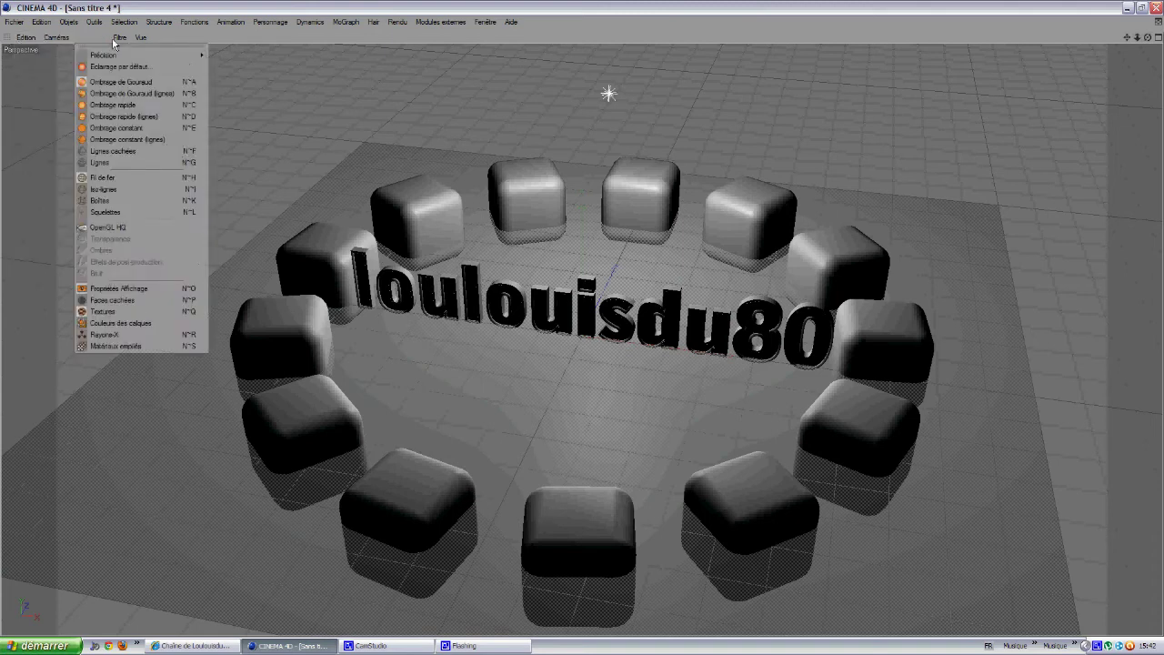
click(448, 89)
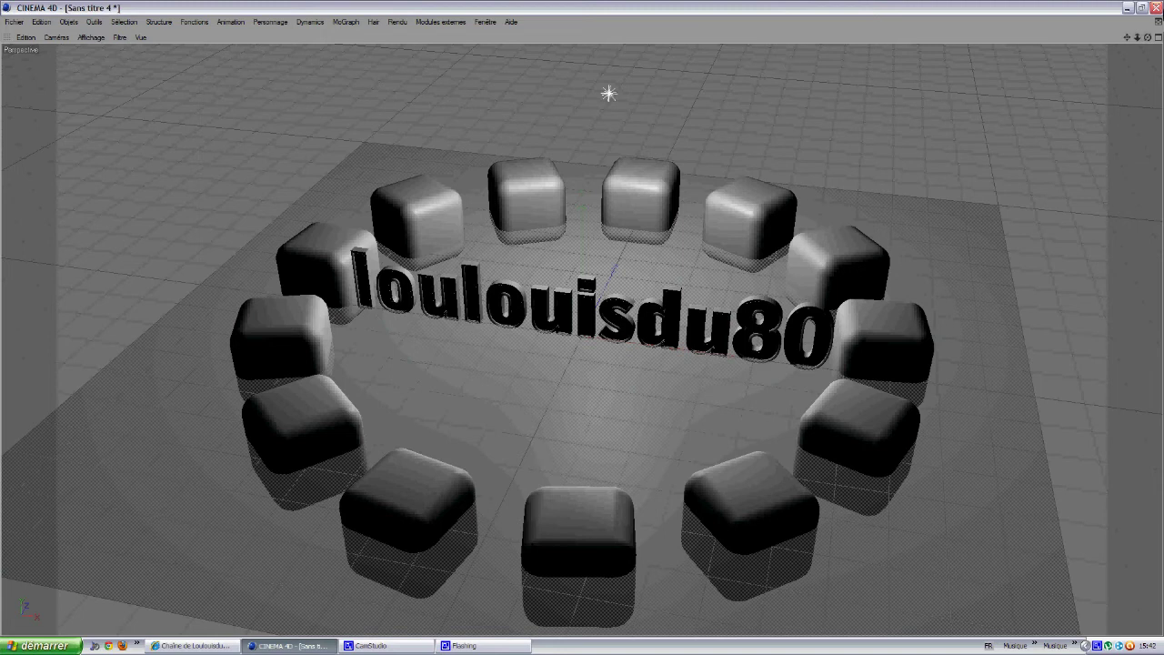
- Restore the perspective viewport to its normal size and orbit the view around the cube ring
click(1158, 38)
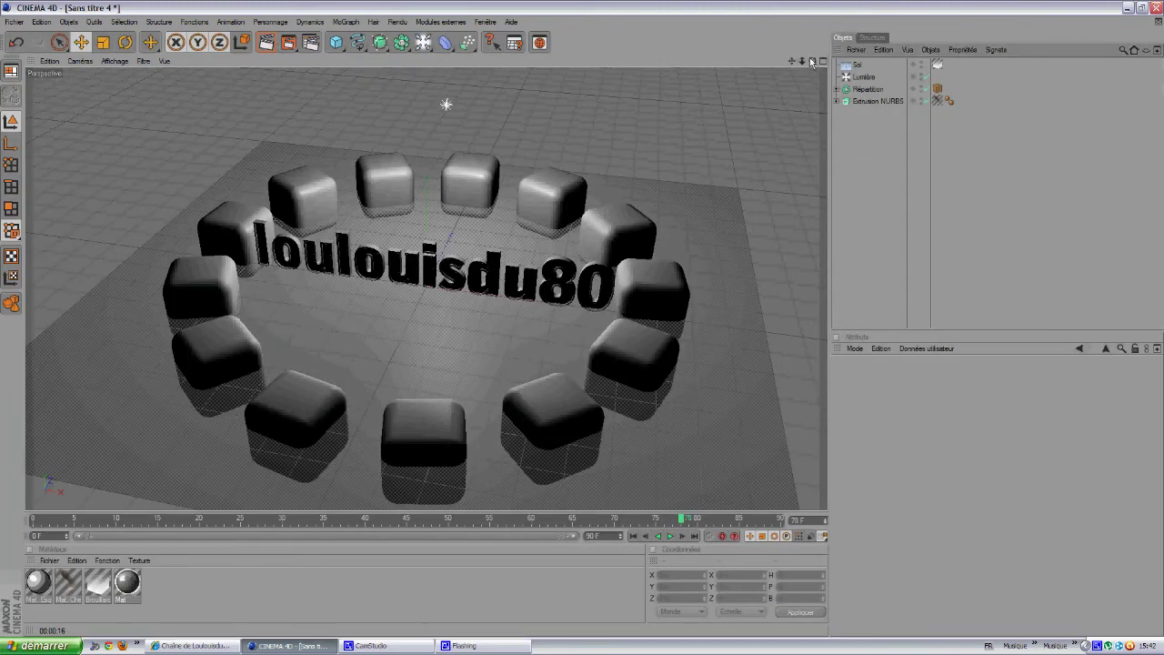
drag(812, 61, 583, 323)
drag(127, 582, 938, 113)
click(938, 113)
key(Delete)
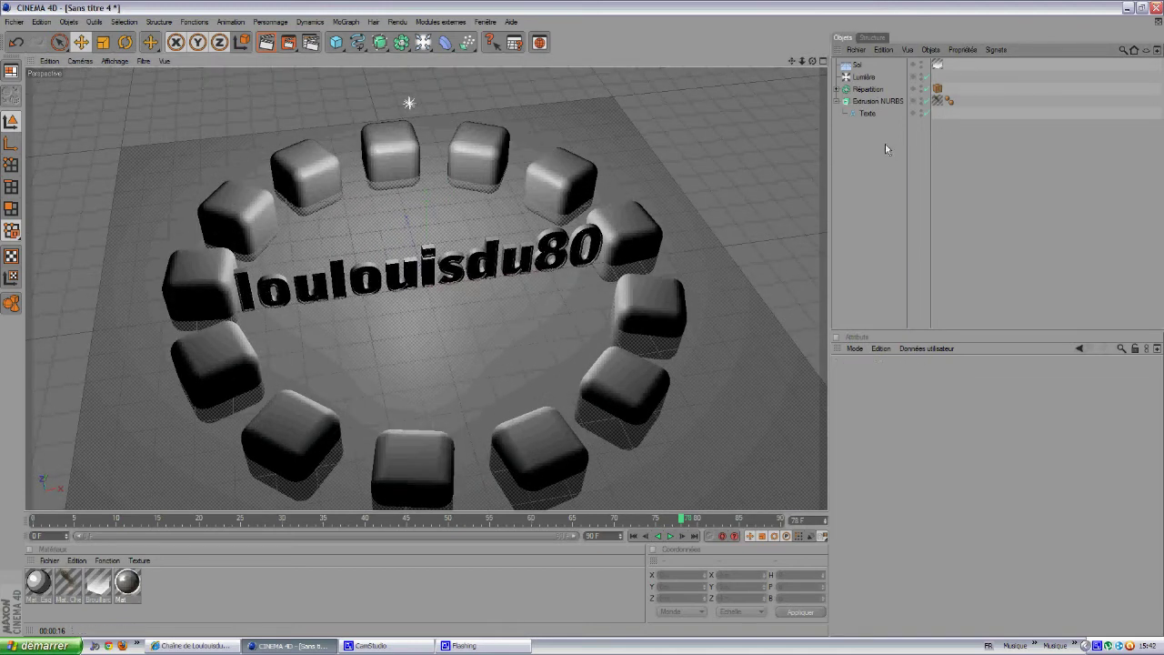
- Render a preview of the perspective view and inspect the hair UV options of the Extrusion NURBS's Cheveux material tag
click(266, 44)
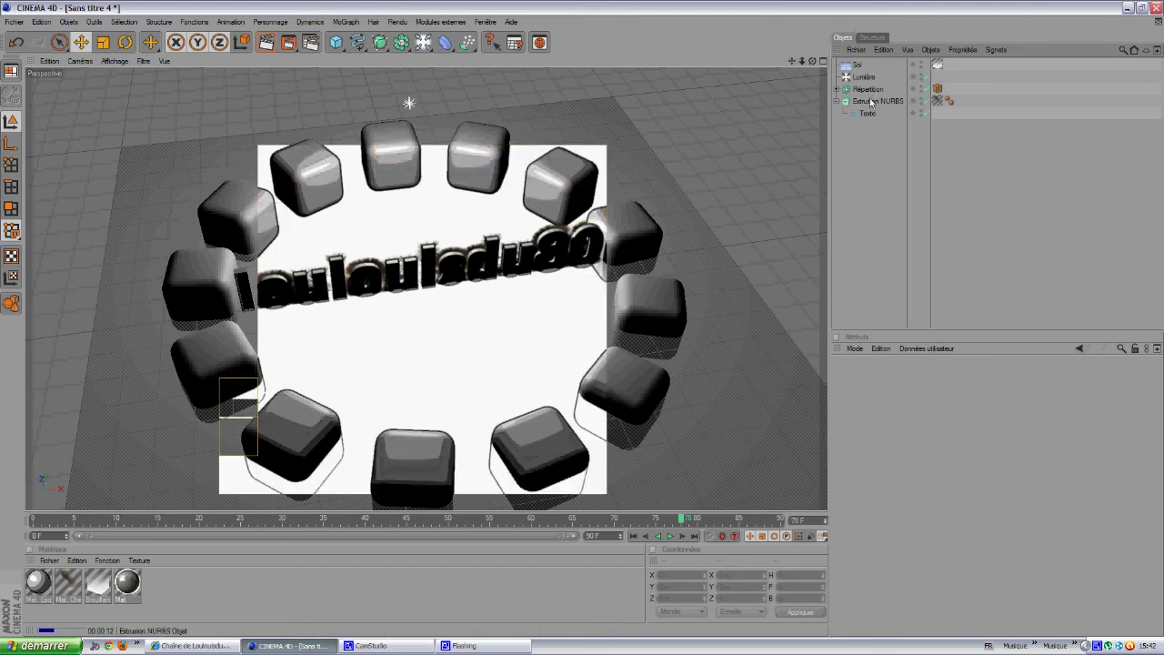
click(937, 100)
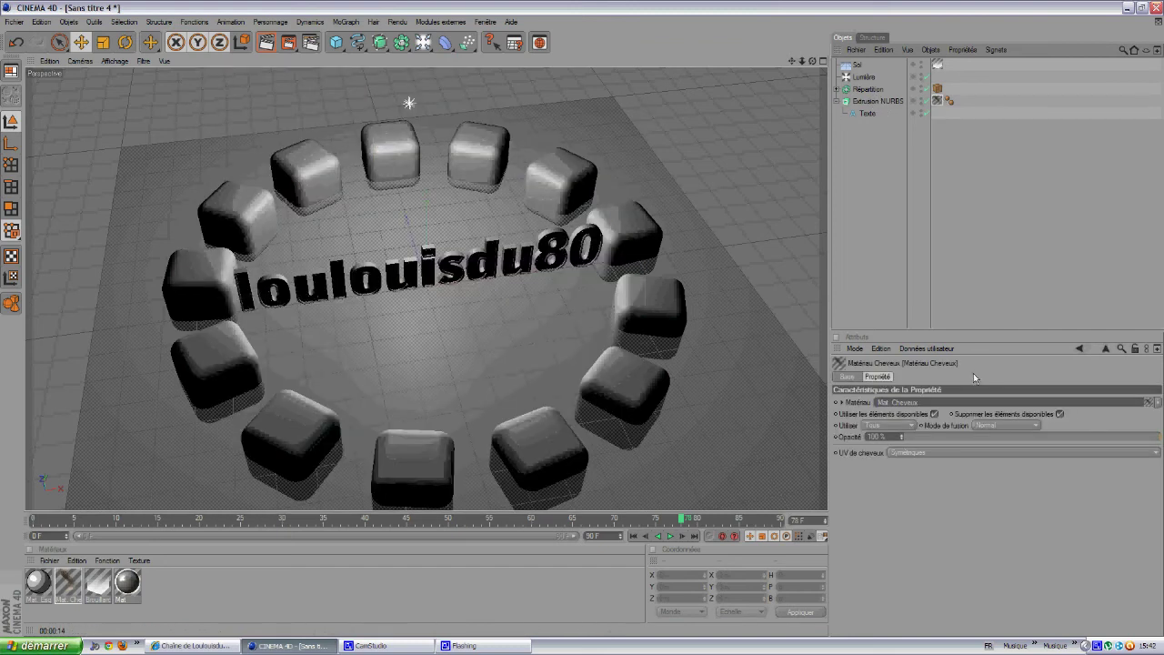
click(955, 452)
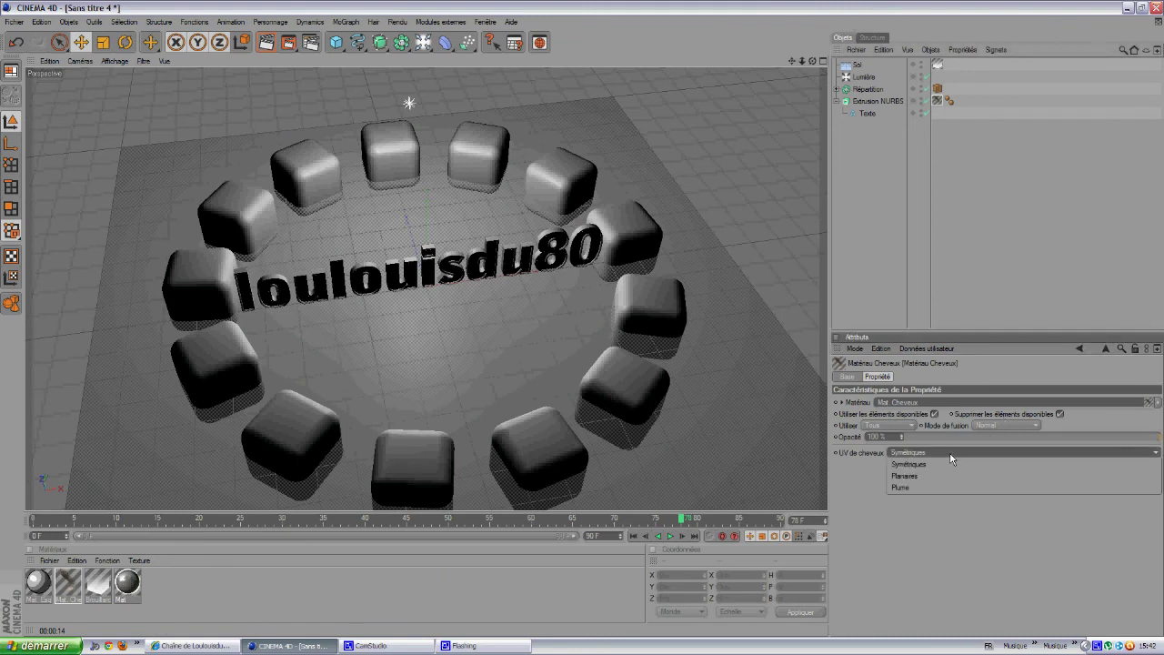
- Select the Extrusion NURBS and show the 3D text close up in the perspective view
click(875, 101)
scroll(815, 273, up, 3)
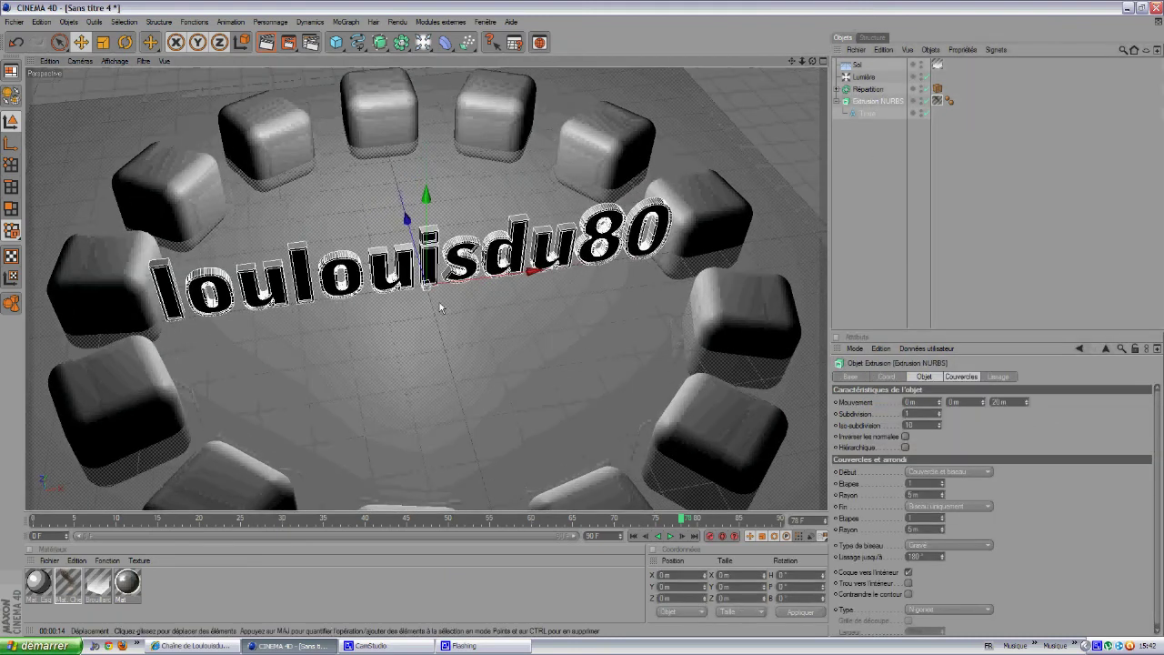
scroll(815, 273, up, 2)
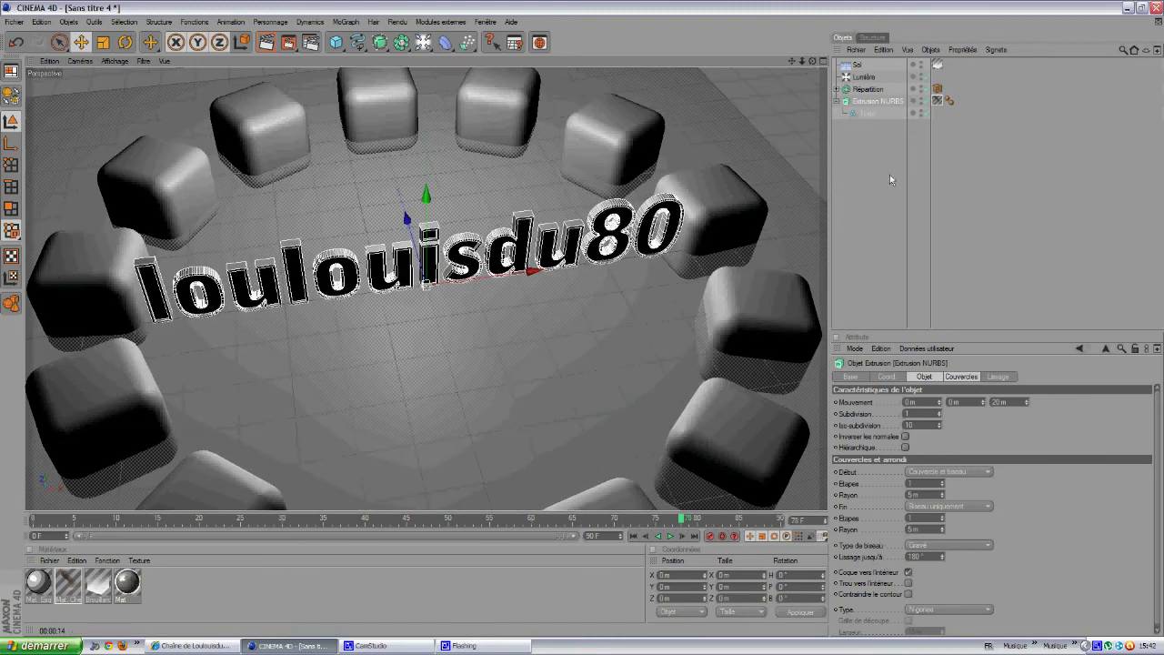